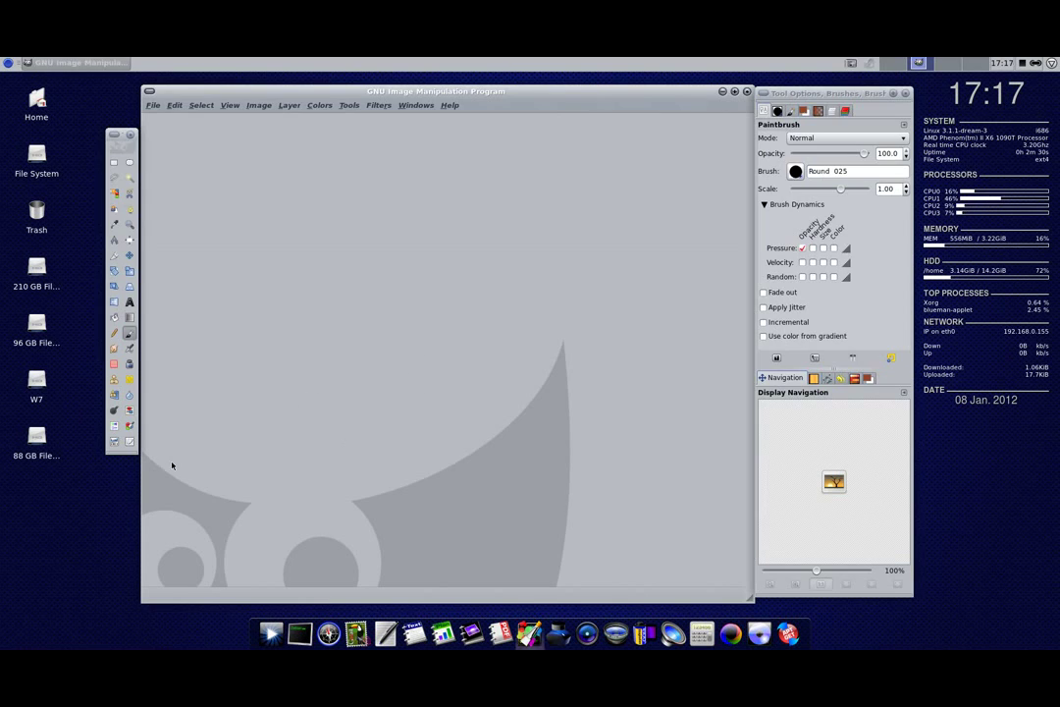
Set the UC-LOGIC Tablet WP8060U to Screen mode in Preferences' extended input devices.
click(174, 105)
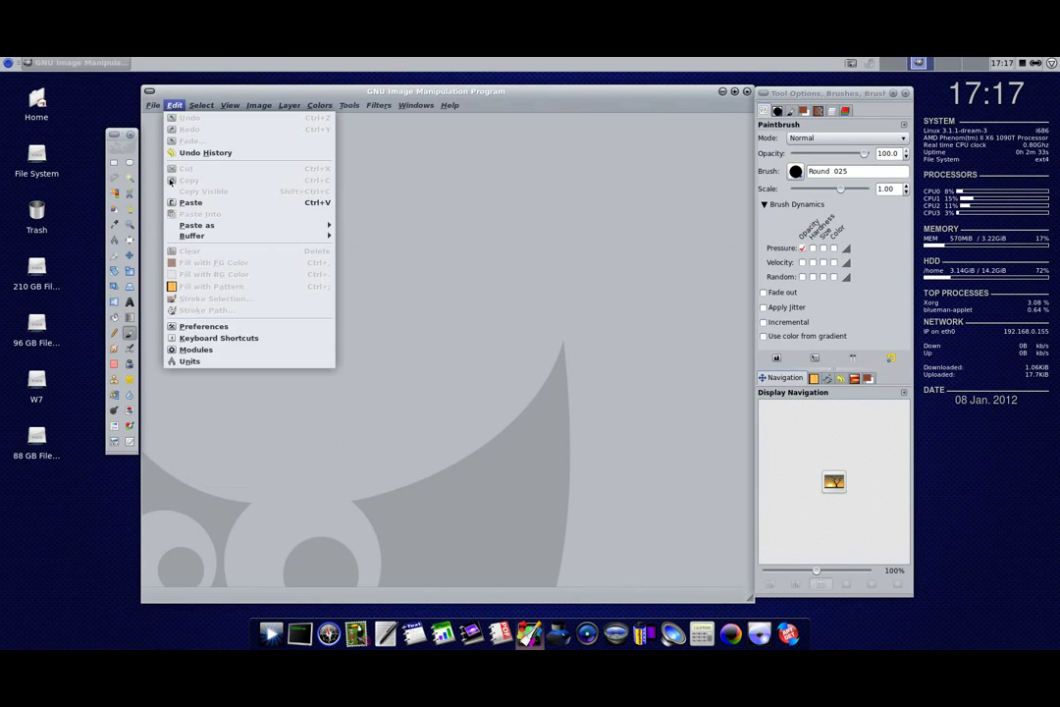
click(193, 326)
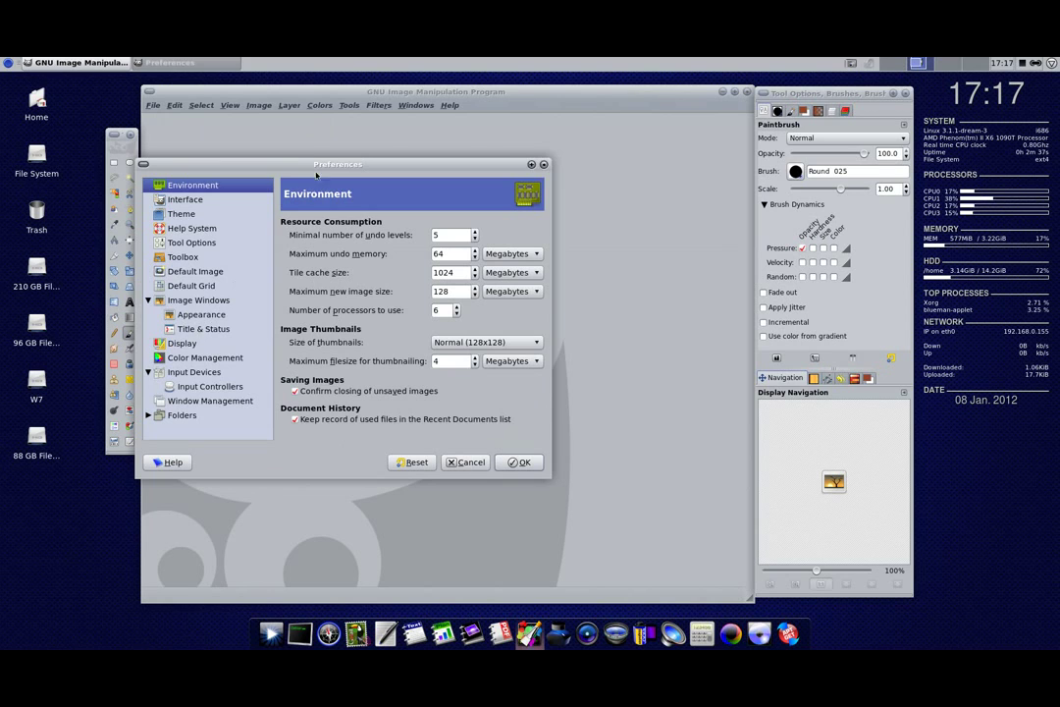
click(226, 372)
click(412, 236)
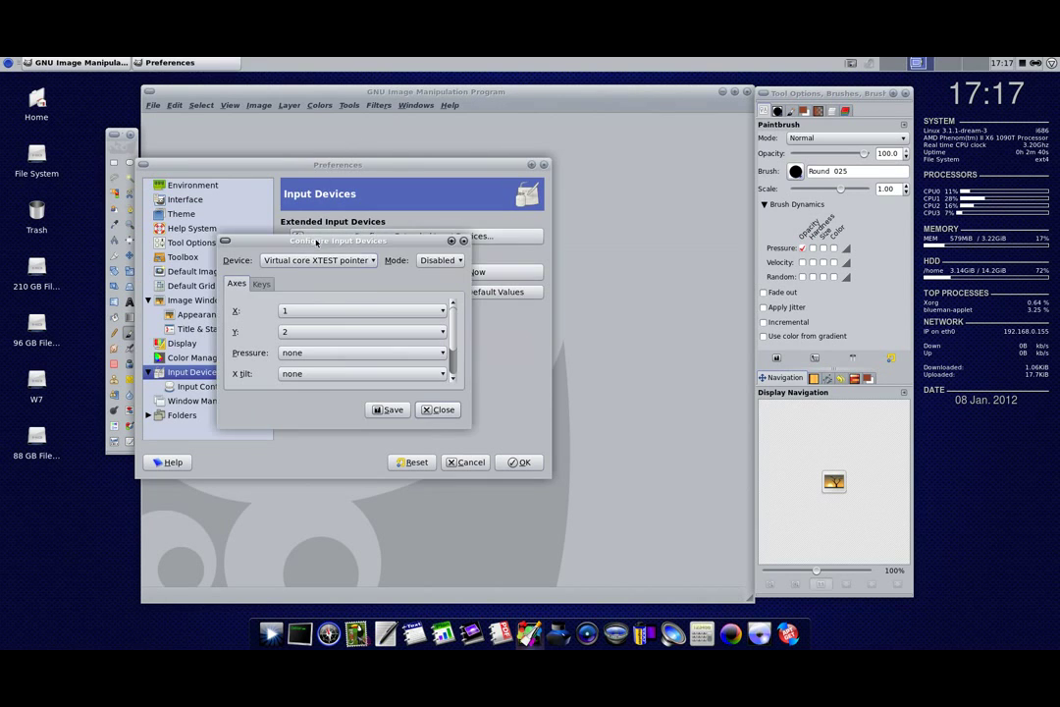
click(326, 260)
click(382, 270)
click(455, 260)
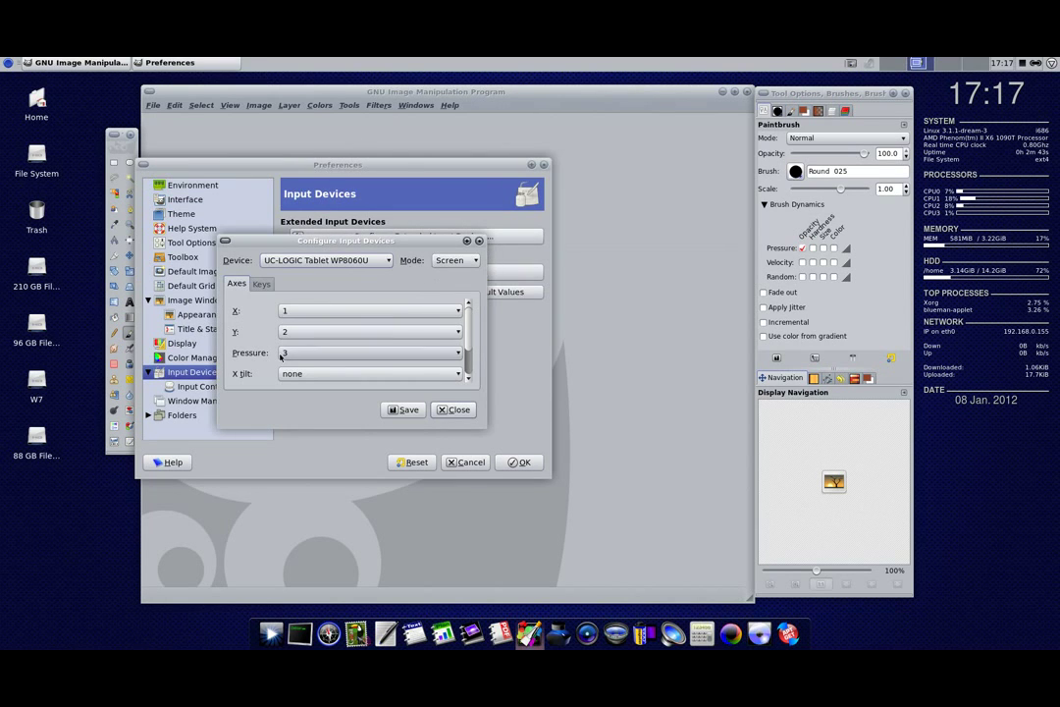
click(454, 409)
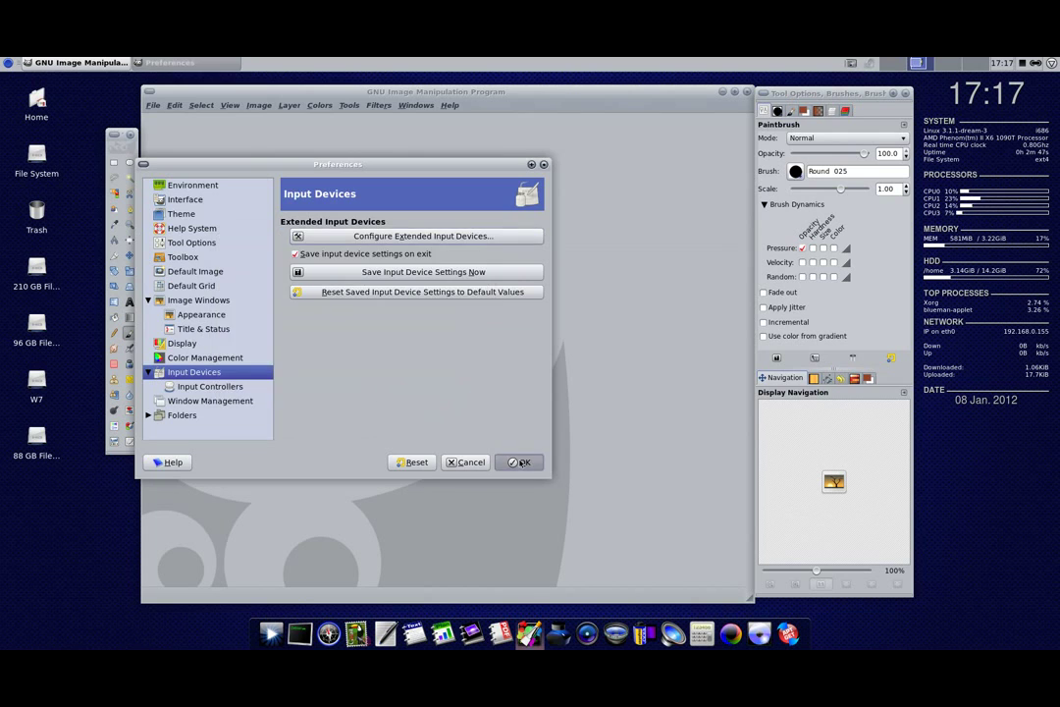
click(520, 461)
Create a 148.45 × 209.97 mm image and paint a faint zigzag with the GPS Pen Brush at 100%.
click(152, 105)
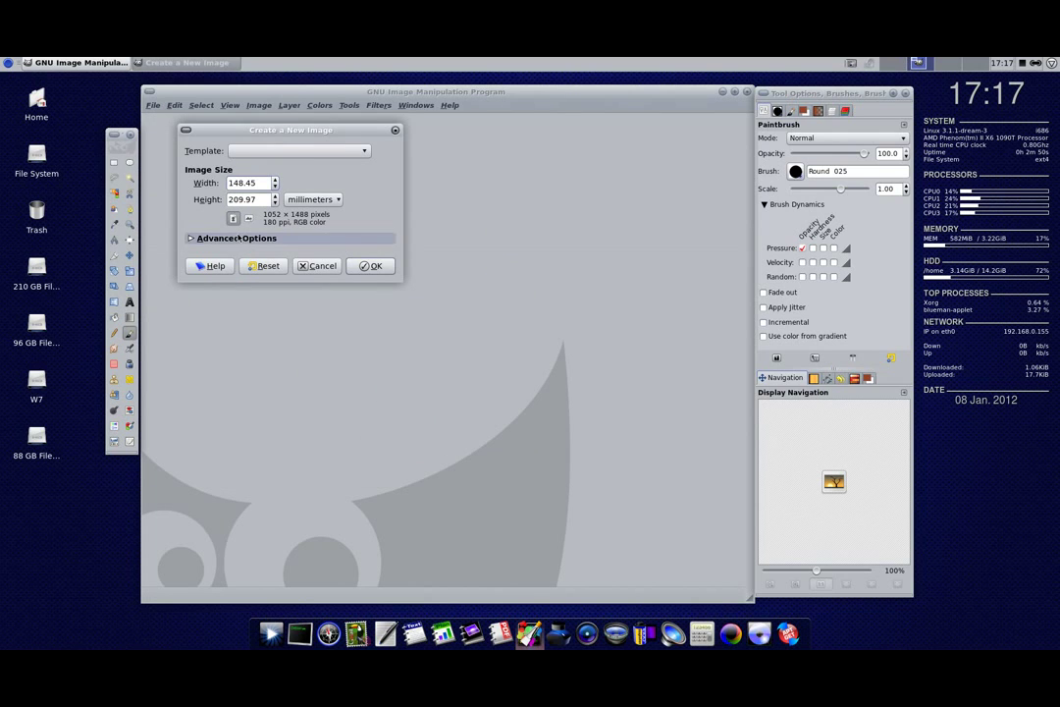
click(369, 266)
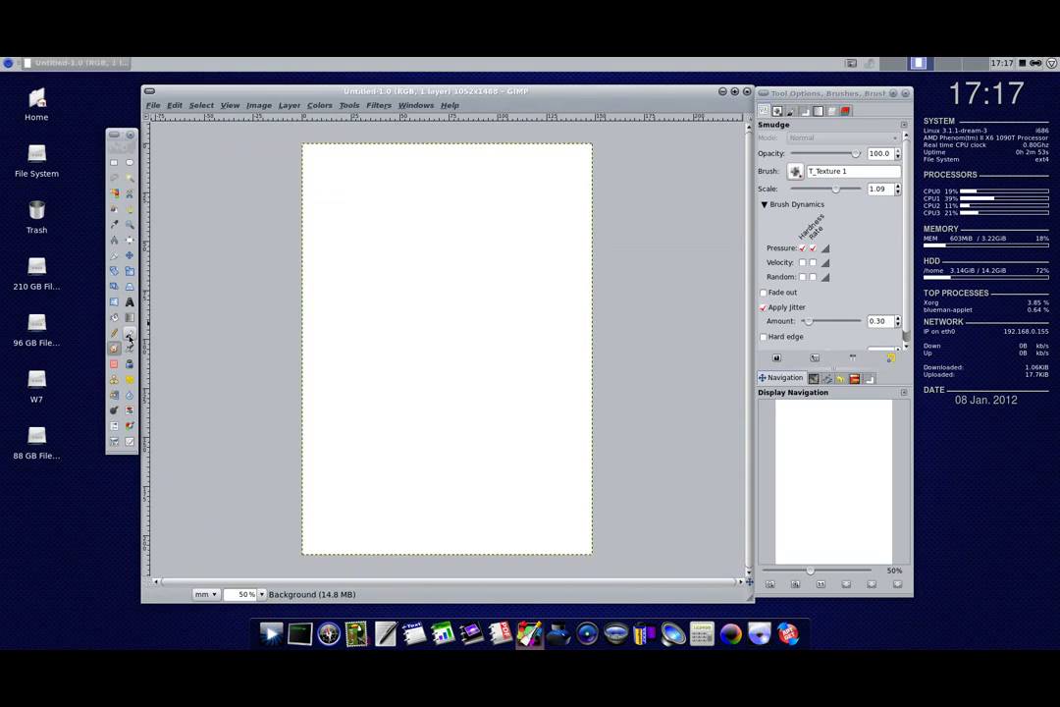
click(128, 334)
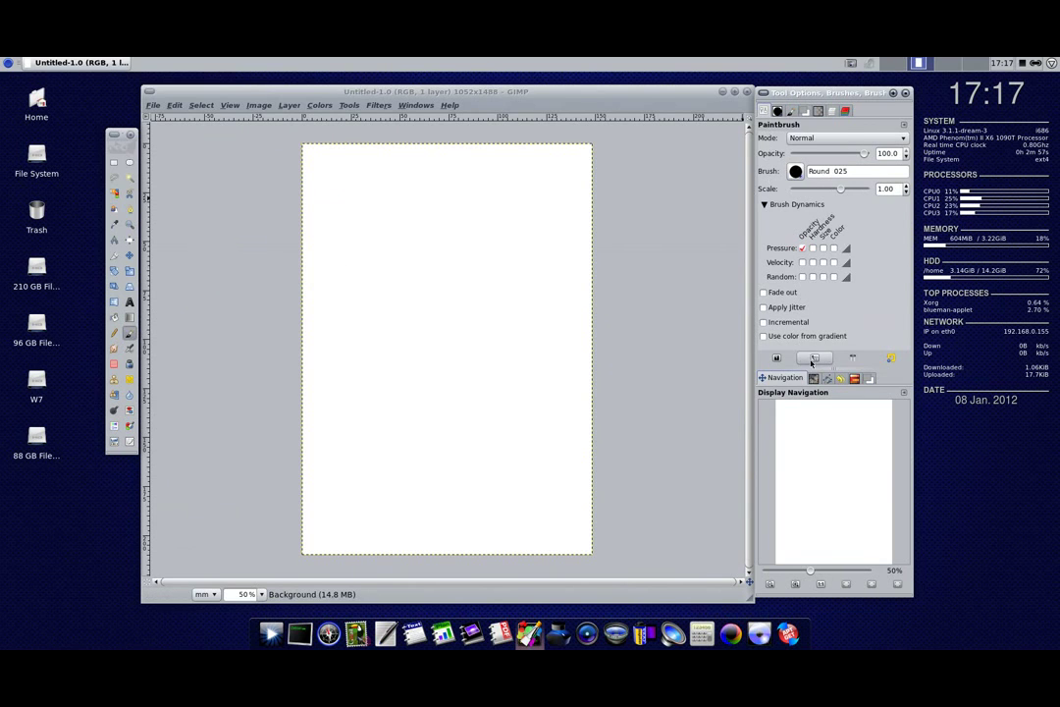
click(811, 361)
click(878, 174)
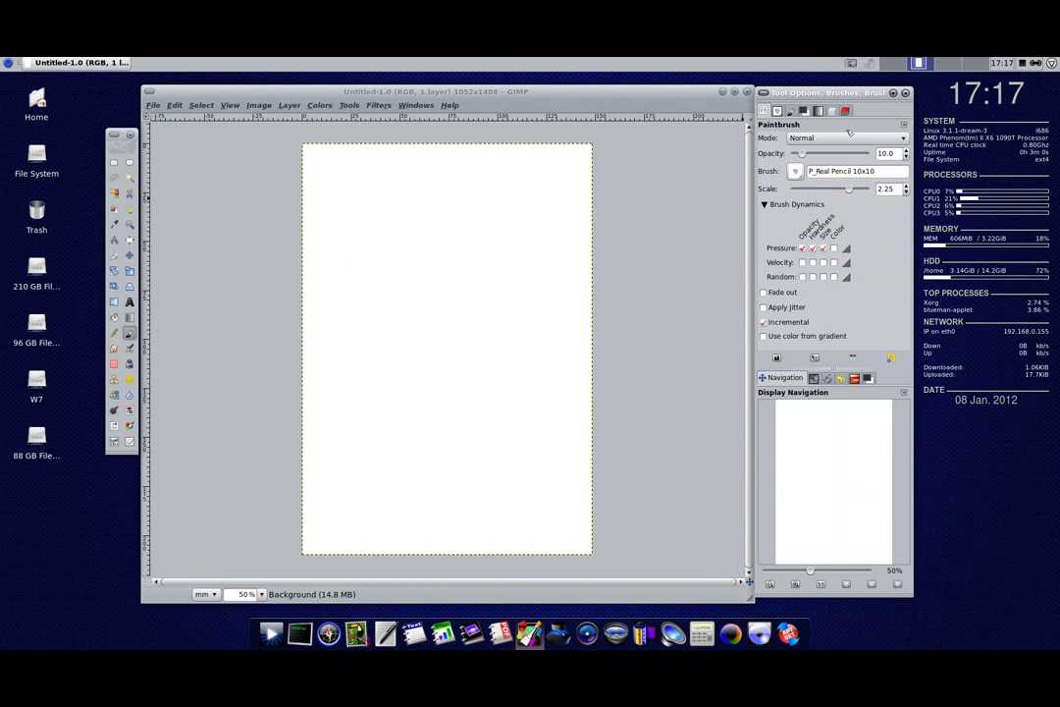
click(820, 585)
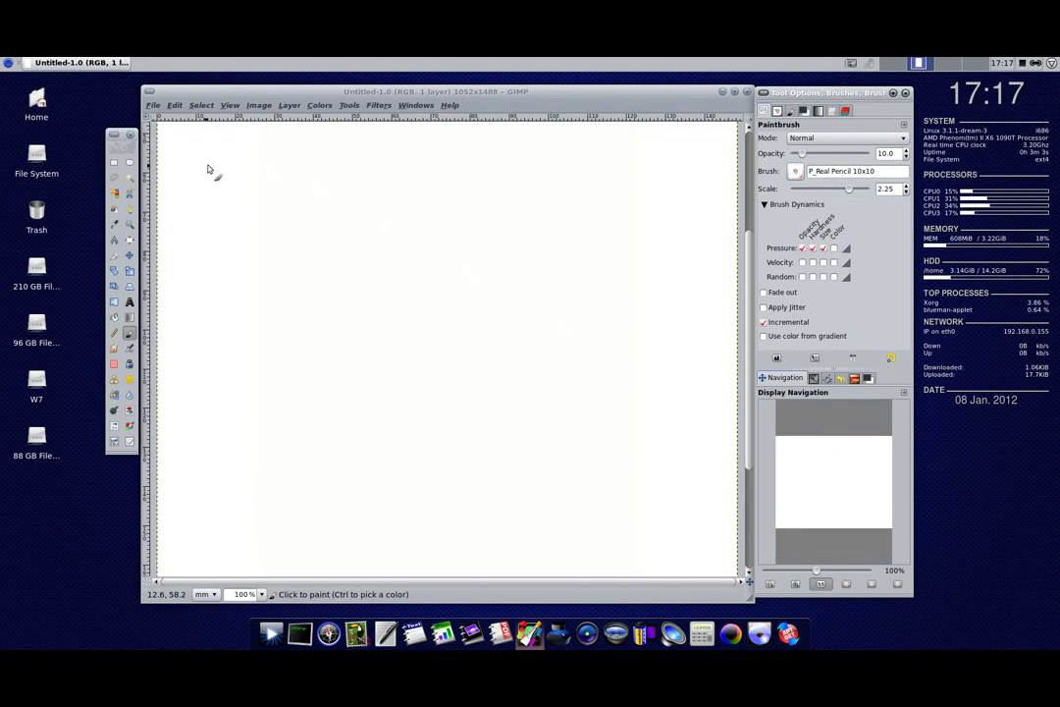
drag(207, 169, 265, 206)
drag(589, 243, 631, 281)
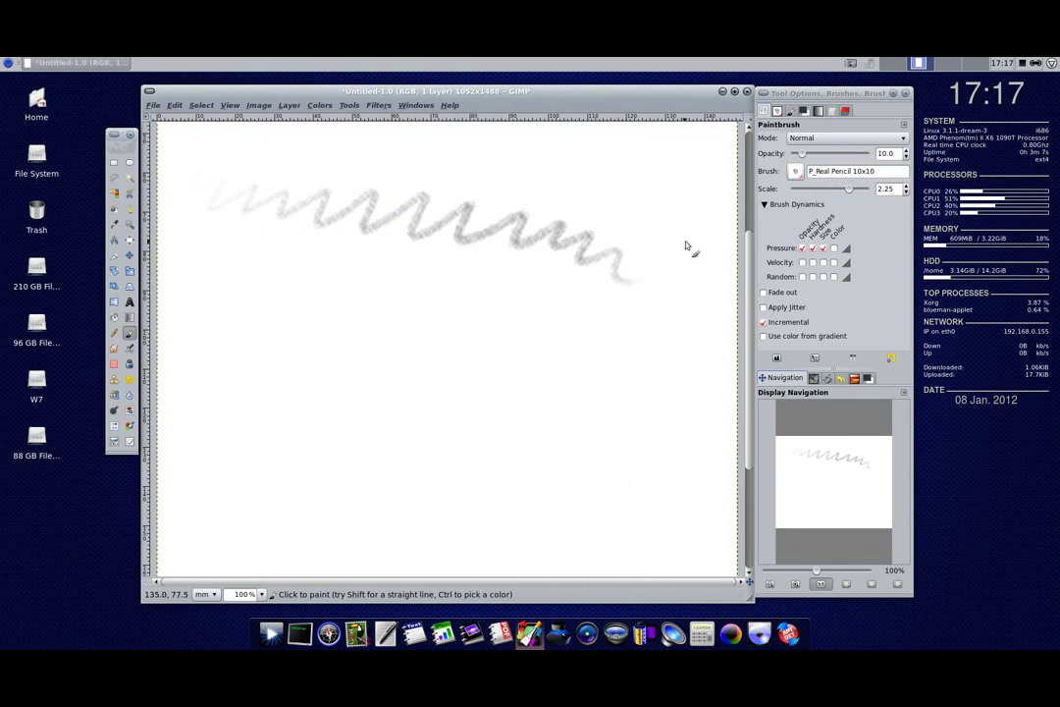
Try darker and lighter study-pencil presets, then paint a light grey zigzag below the first strokes.
click(814, 359)
click(923, 139)
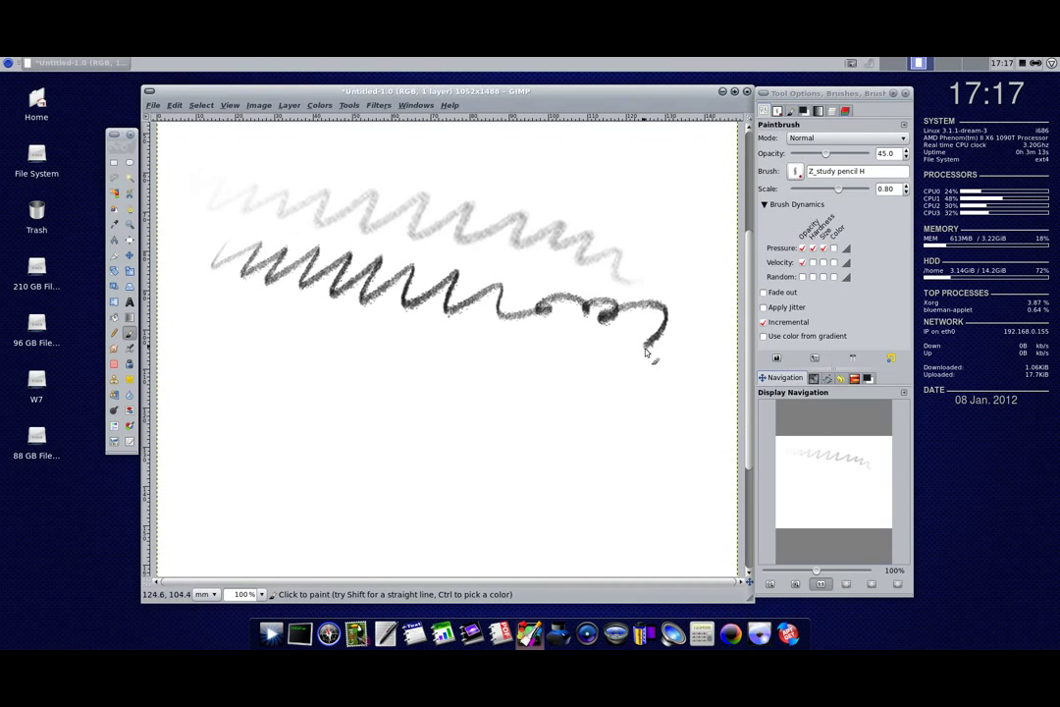
click(811, 359)
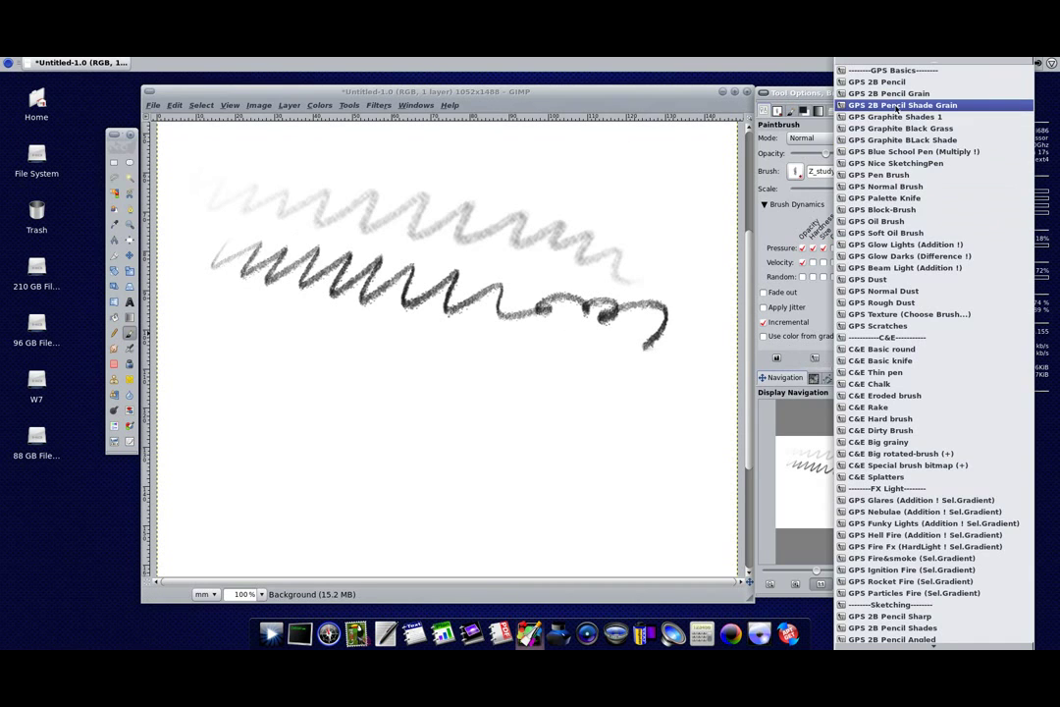
click(923, 104)
drag(208, 339, 688, 449)
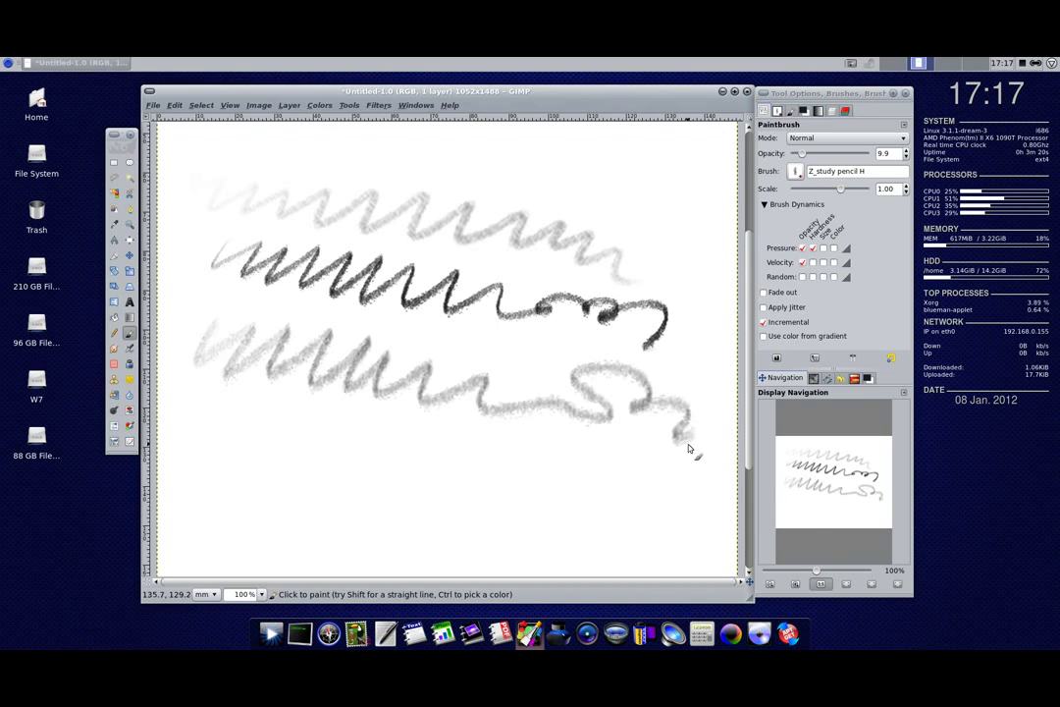
Clear the canvas and paint grey and black strokes with the GPS Block-Brush preset.
key(Delete)
click(814, 358)
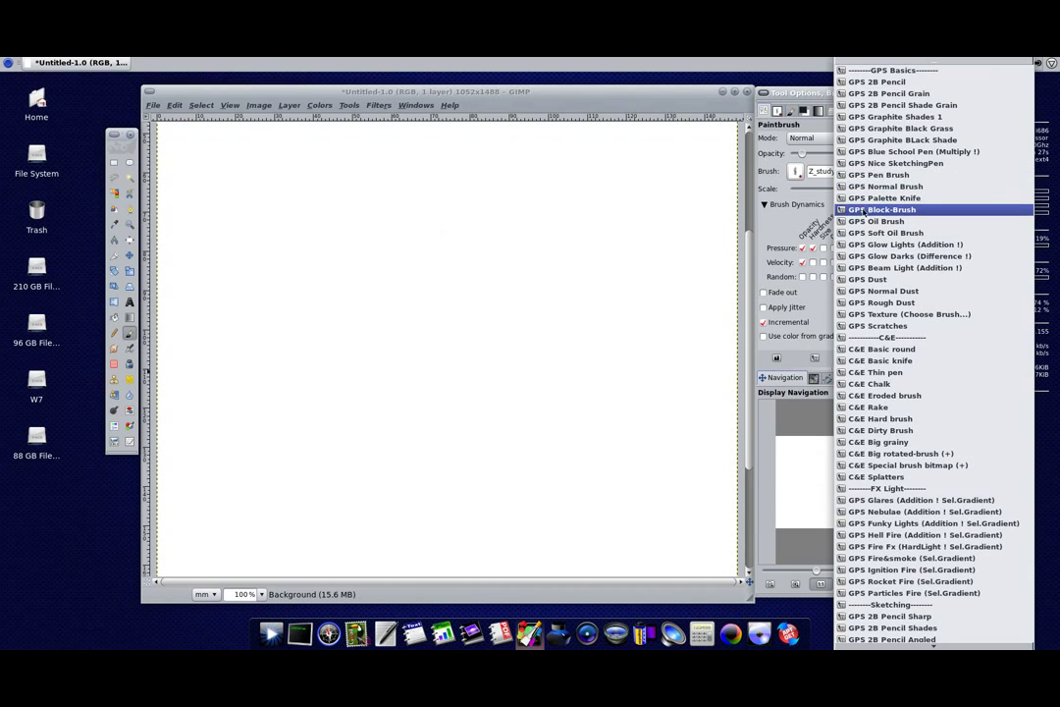
click(864, 212)
mouse_move(365, 201)
mouse_down()
mouse_move(480, 218)
mouse_move(504, 204)
mouse_move(677, 304)
mouse_up()
mouse_move(348, 260)
mouse_down()
mouse_move(363, 245)
mouse_move(518, 262)
mouse_move(619, 348)
mouse_up()
mouse_move(236, 235)
mouse_down()
mouse_move(279, 284)
mouse_move(314, 275)
mouse_move(437, 350)
mouse_move(501, 346)
mouse_up()
Load an oil-paint preset and paint an orange stroke across the lower dark shapes.
click(796, 172)
click(770, 208)
click(815, 358)
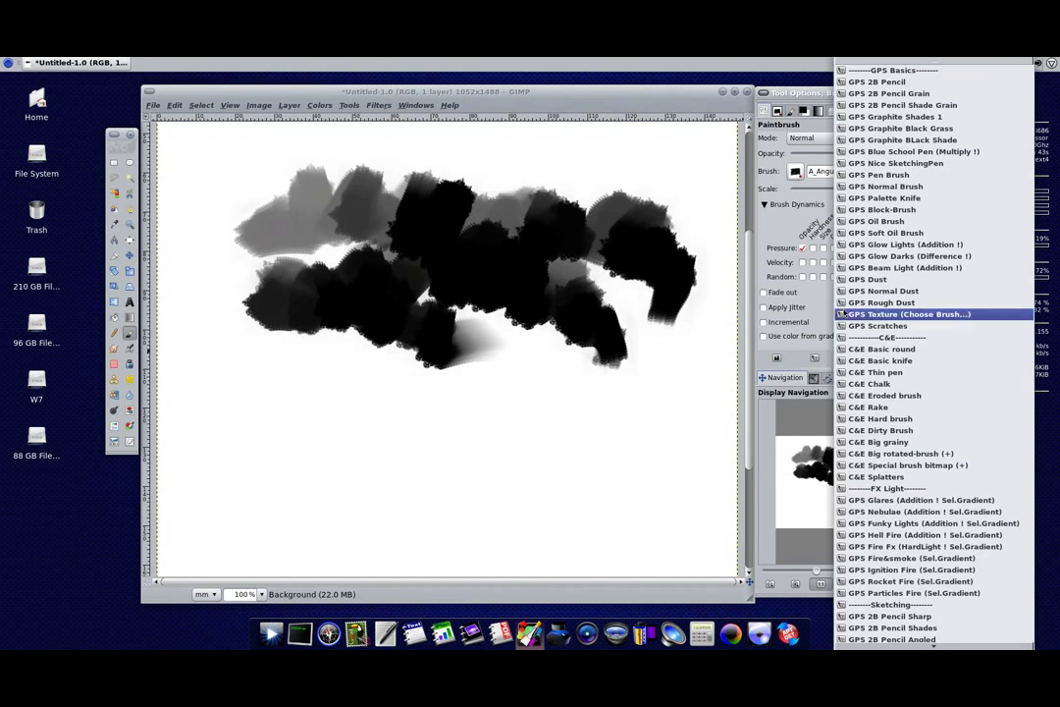
click(893, 218)
click(803, 111)
click(893, 208)
click(856, 229)
mouse_move(305, 324)
mouse_down()
mouse_move(393, 314)
mouse_move(462, 290)
mouse_move(589, 314)
mouse_move(645, 311)
mouse_up()
Add light peach oil strokes in the middle and a pink stroke at upper left.
click(842, 263)
drag(570, 265, 628, 265)
drag(471, 230, 638, 265)
drag(451, 339, 550, 314)
click(896, 236)
click(841, 252)
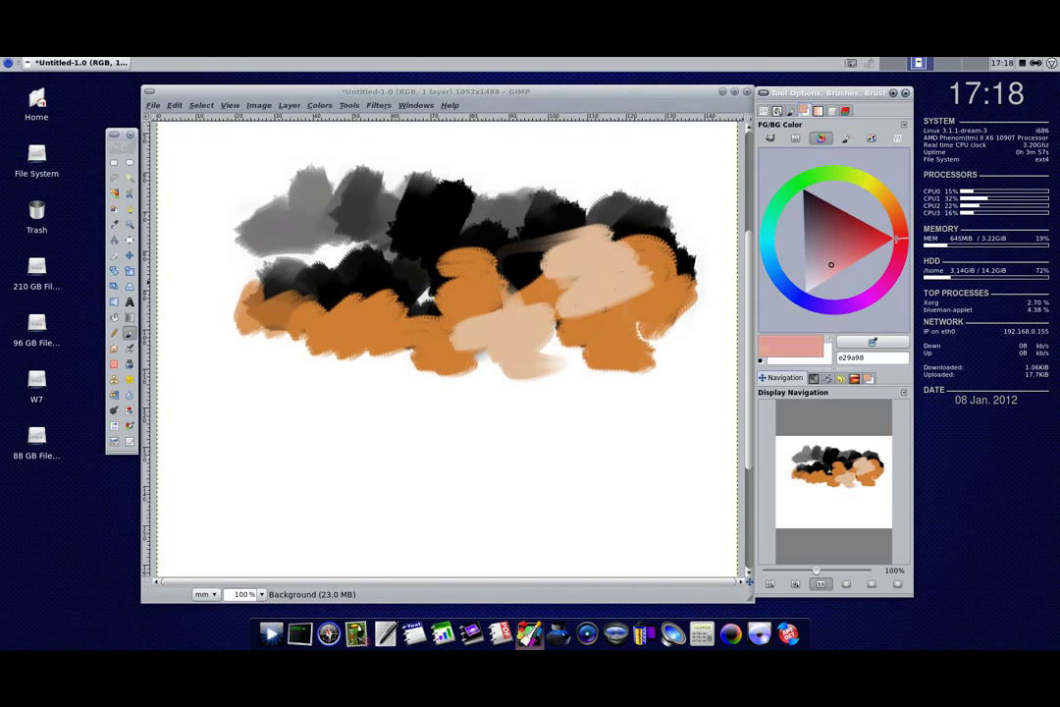
mouse_move(265, 211)
mouse_down()
mouse_move(226, 192)
mouse_move(379, 301)
mouse_up()
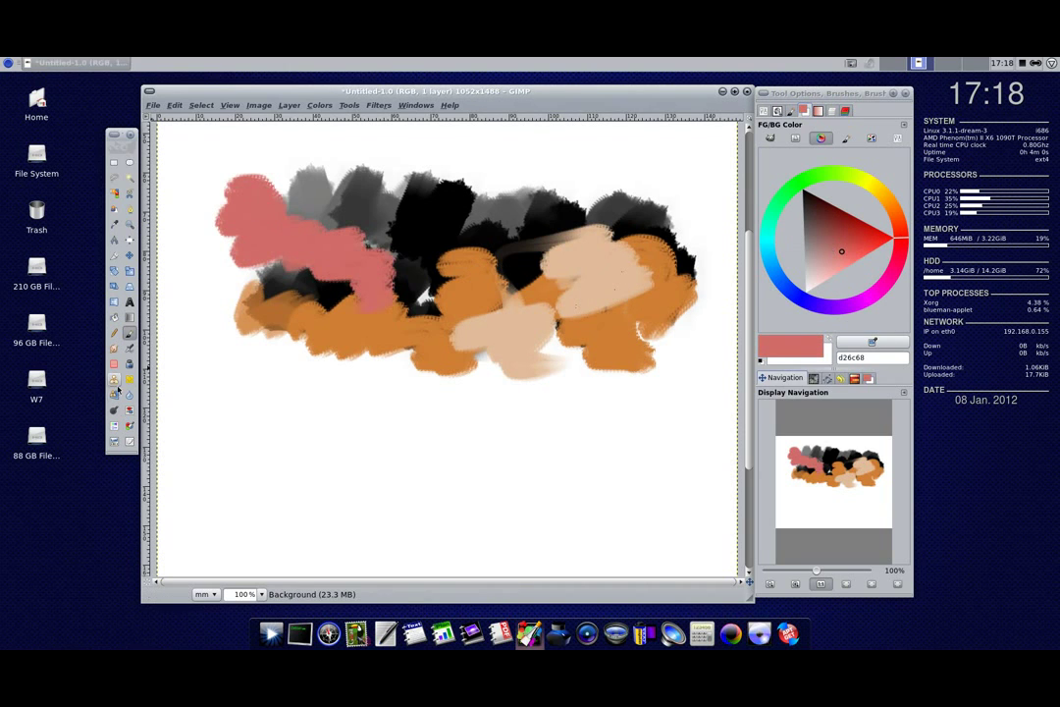
click(116, 350)
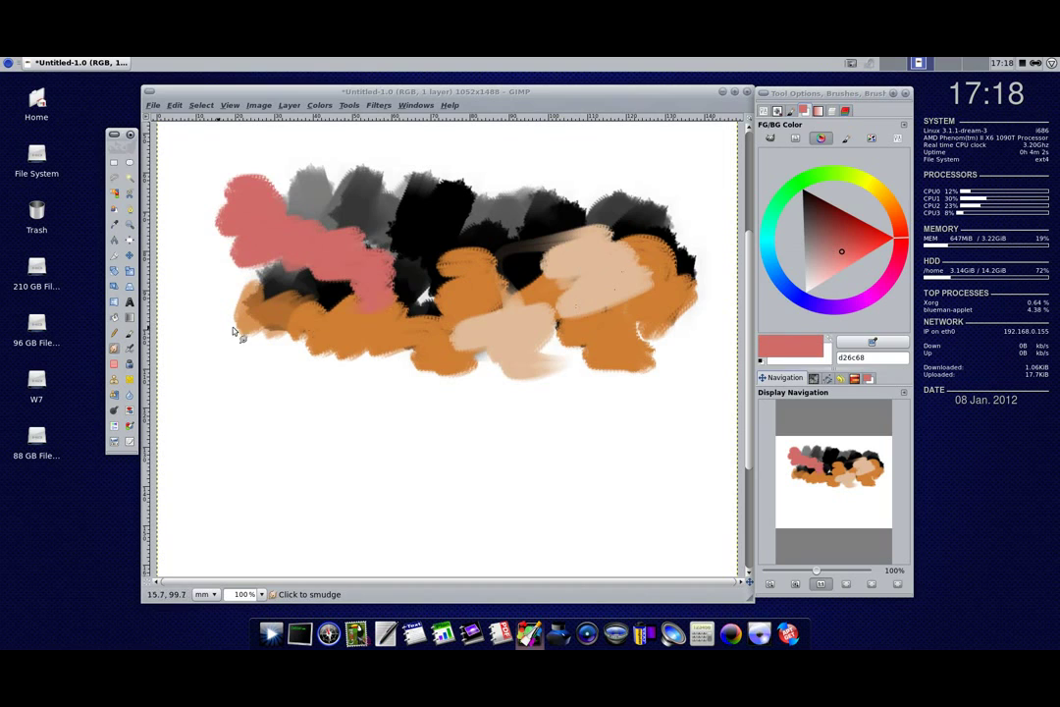
click(766, 112)
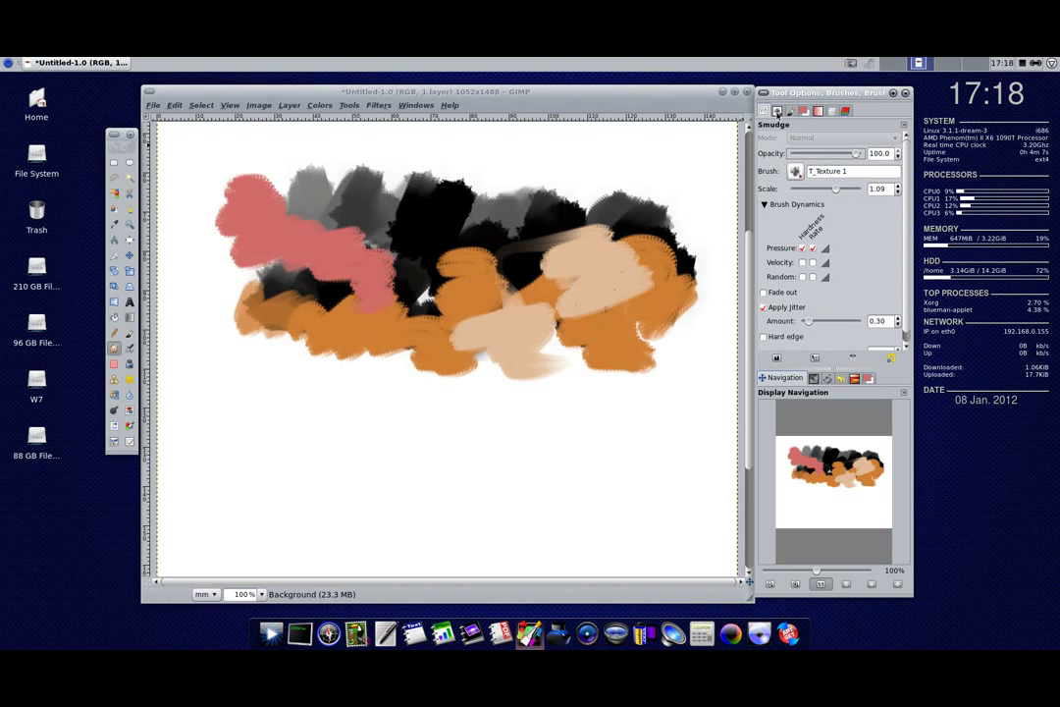
Smear the pink, orange and black paint using the rectangular and jittered smudge presets.
click(815, 360)
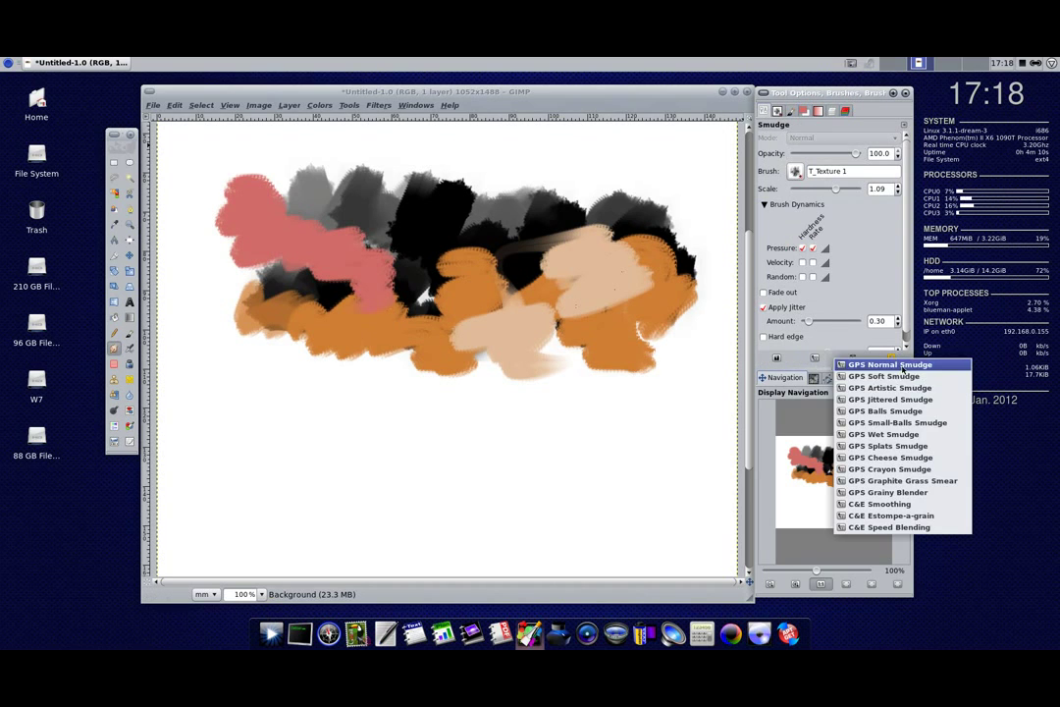
click(886, 390)
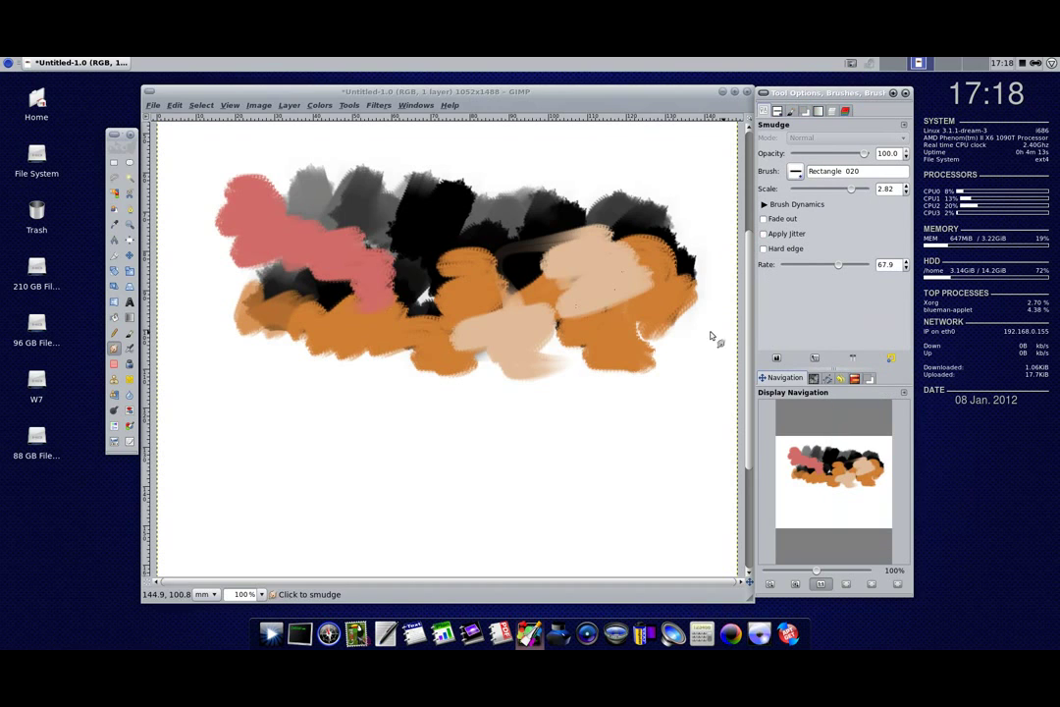
mouse_move(420, 299)
mouse_down()
mouse_move(402, 216)
mouse_move(631, 246)
mouse_up()
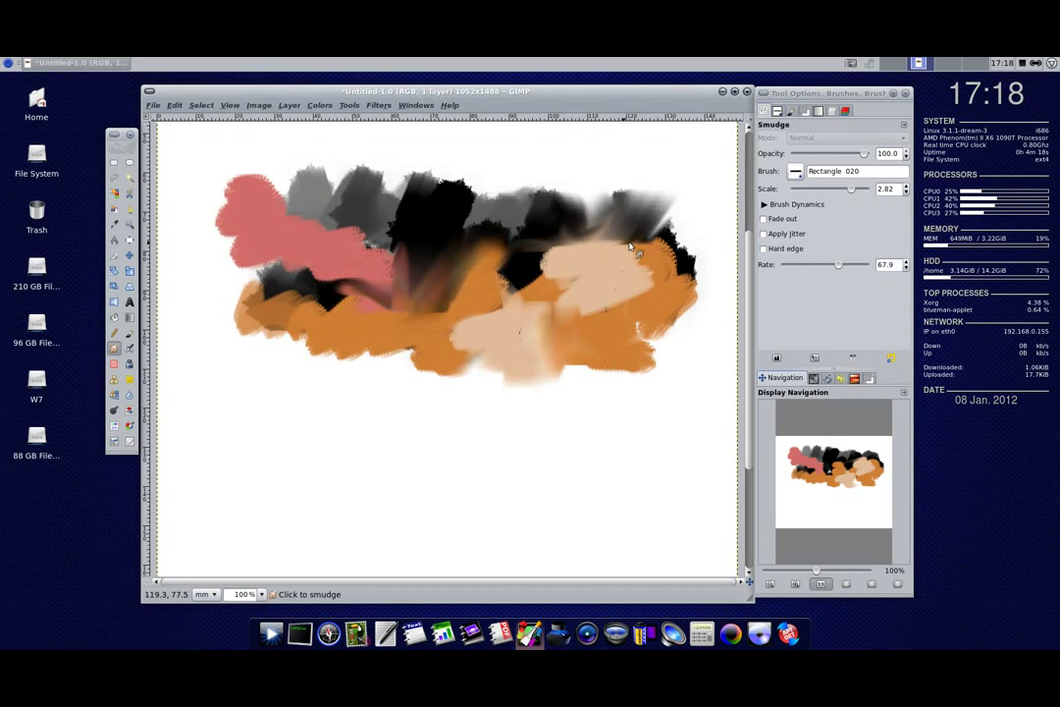
click(815, 360)
click(886, 401)
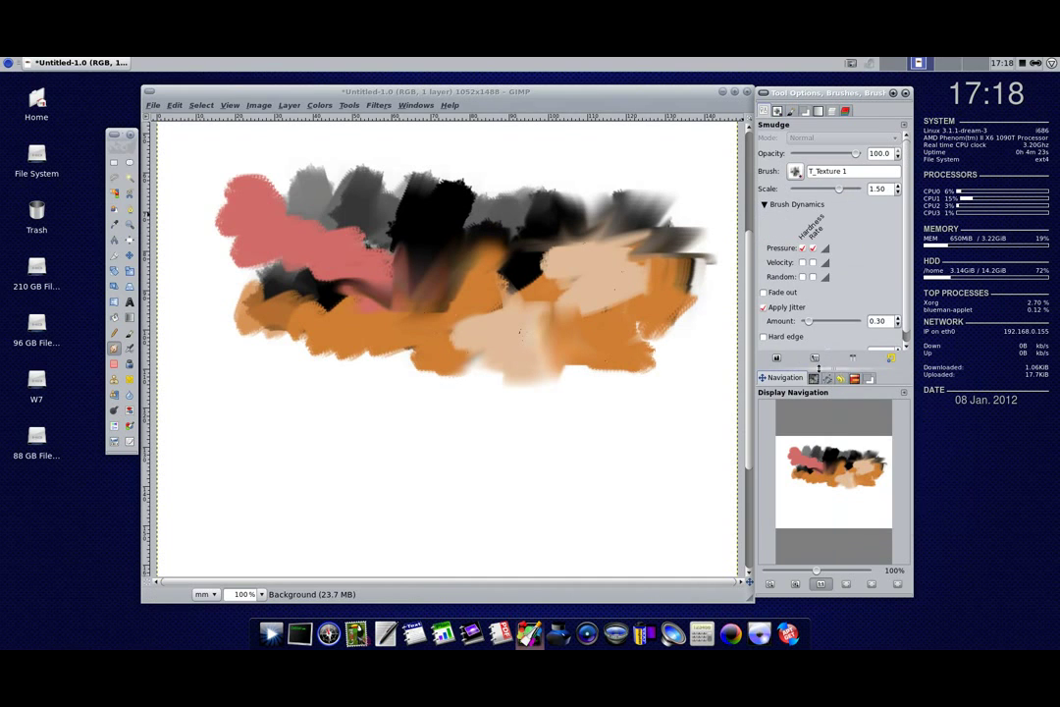
mouse_move(442, 295)
mouse_down()
mouse_move(552, 291)
mouse_move(422, 176)
mouse_move(554, 250)
mouse_move(717, 226)
mouse_up()
Smudge with the GPS Cheese Smudge preset at scale 0.96, then clear the canvas.
click(815, 359)
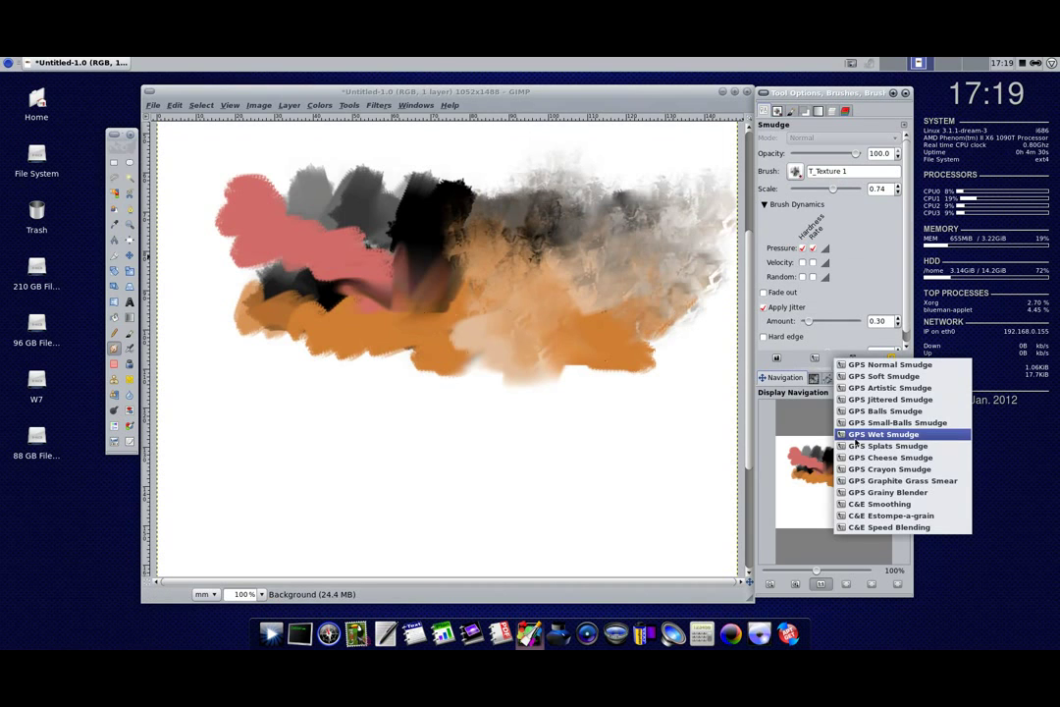
click(864, 456)
mouse_move(493, 351)
mouse_down()
mouse_move(196, 245)
mouse_move(556, 258)
mouse_up()
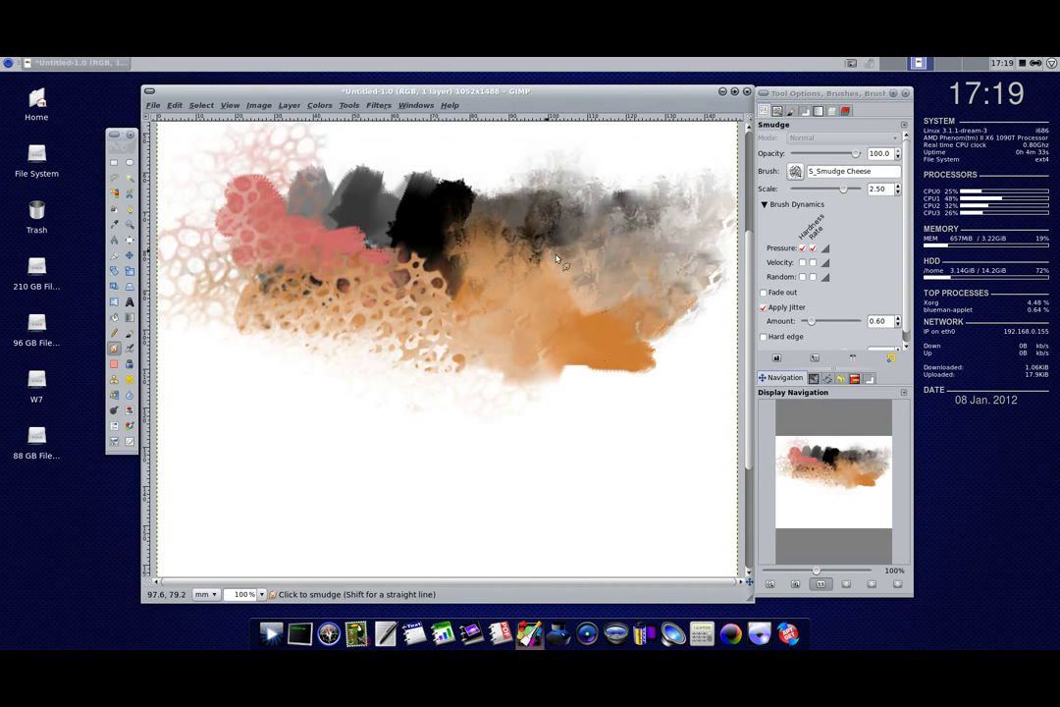
drag(842, 190, 835, 190)
mouse_move(275, 275)
mouse_down()
mouse_move(206, 211)
mouse_move(415, 186)
mouse_move(448, 196)
mouse_move(589, 147)
mouse_move(589, 255)
mouse_move(644, 367)
mouse_up()
key(Delete)
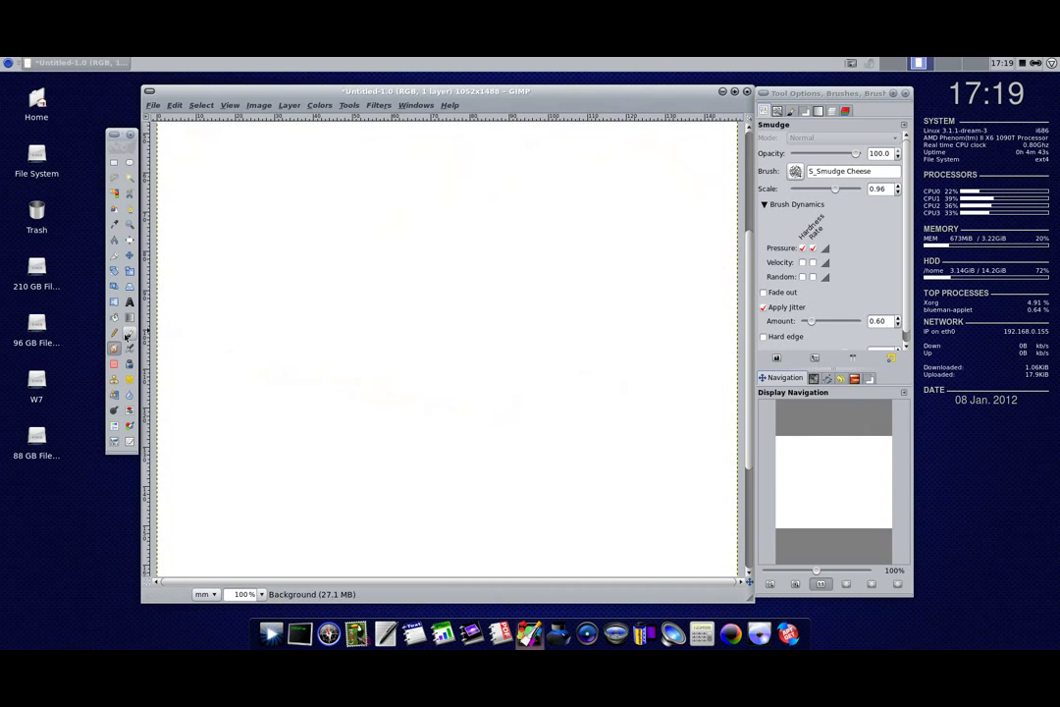
Paint orange e25829 loops and zigzags across the top with the C&E Eroded preset.
click(126, 336)
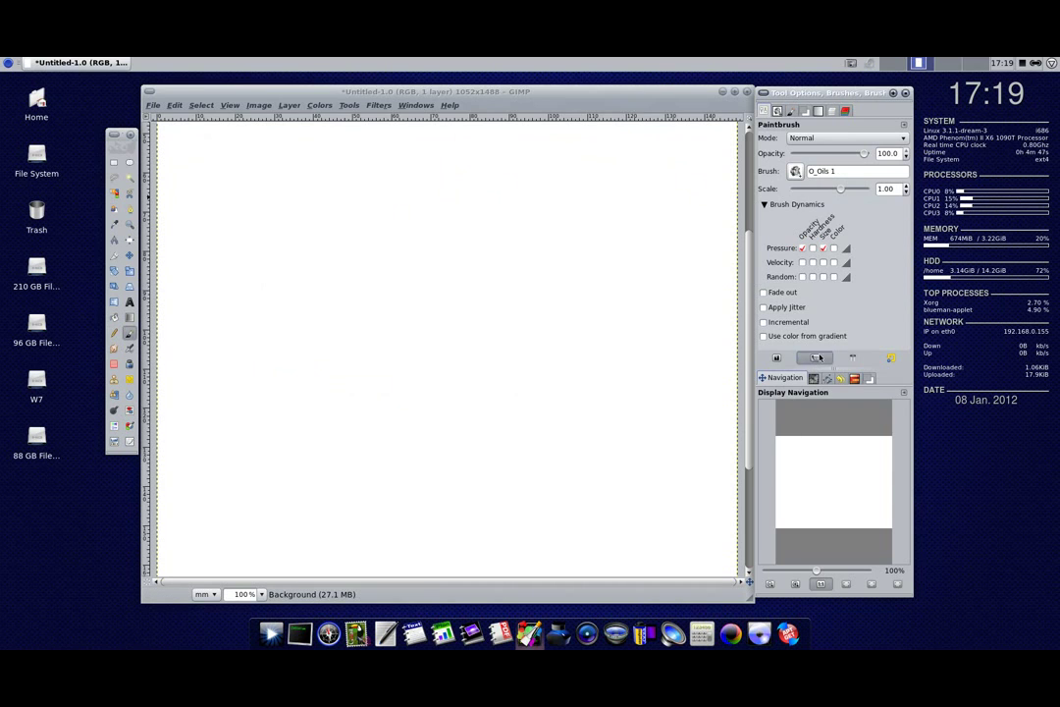
click(818, 357)
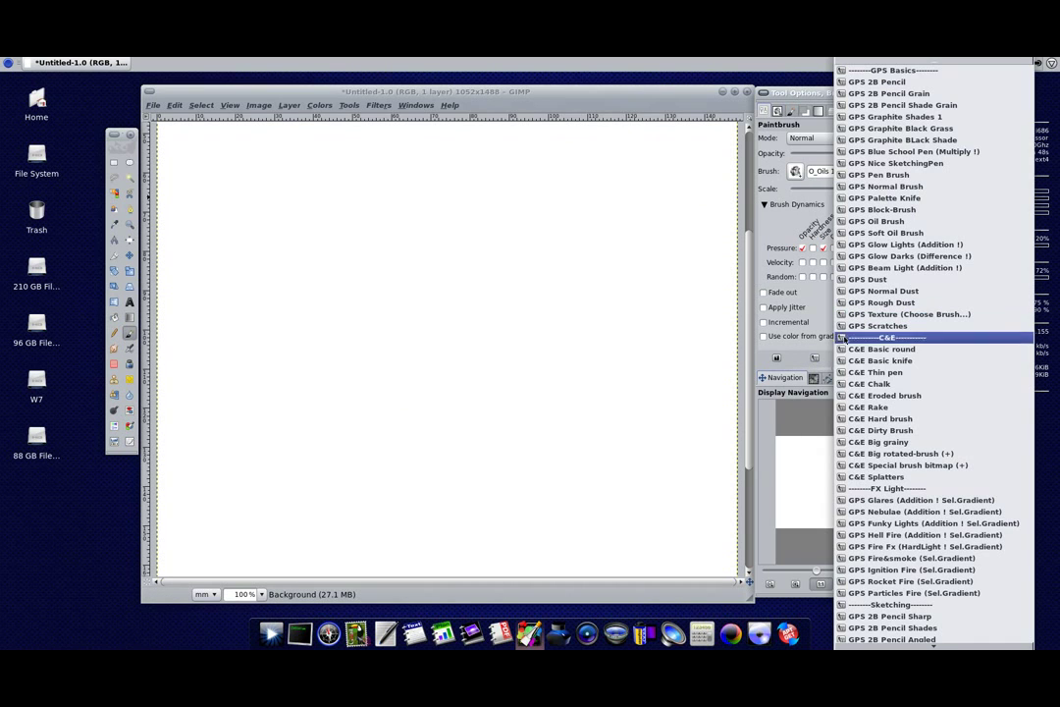
click(854, 396)
click(804, 110)
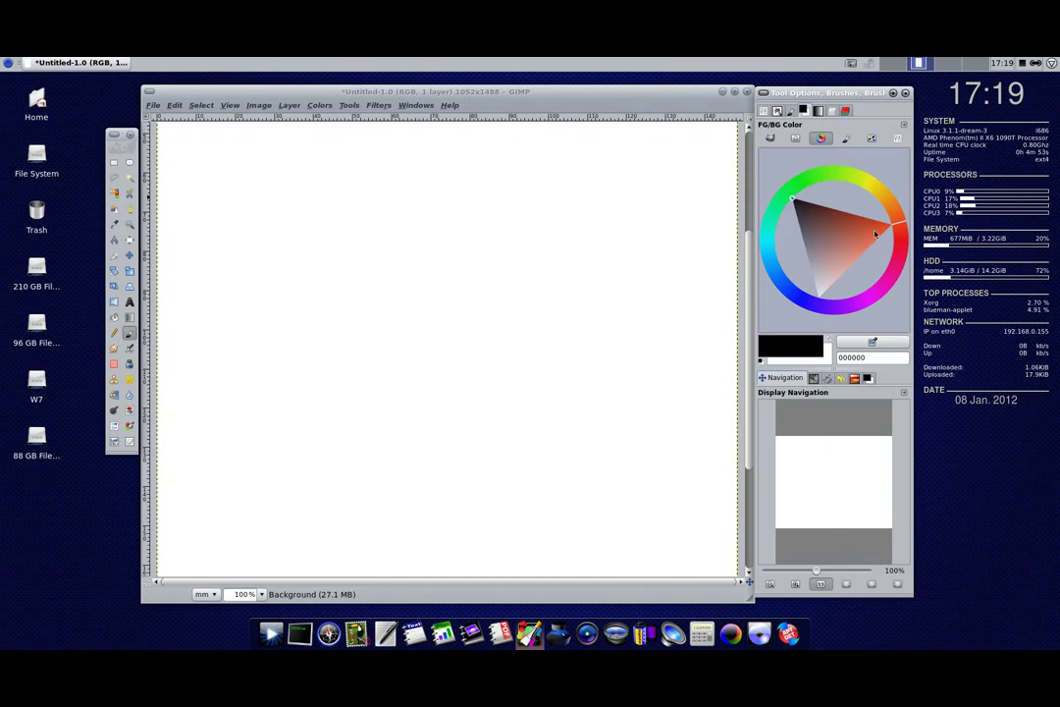
drag(233, 205, 295, 201)
mouse_move(455, 164)
mouse_down()
mouse_move(540, 171)
mouse_move(568, 289)
mouse_move(667, 218)
mouse_move(686, 336)
mouse_up()
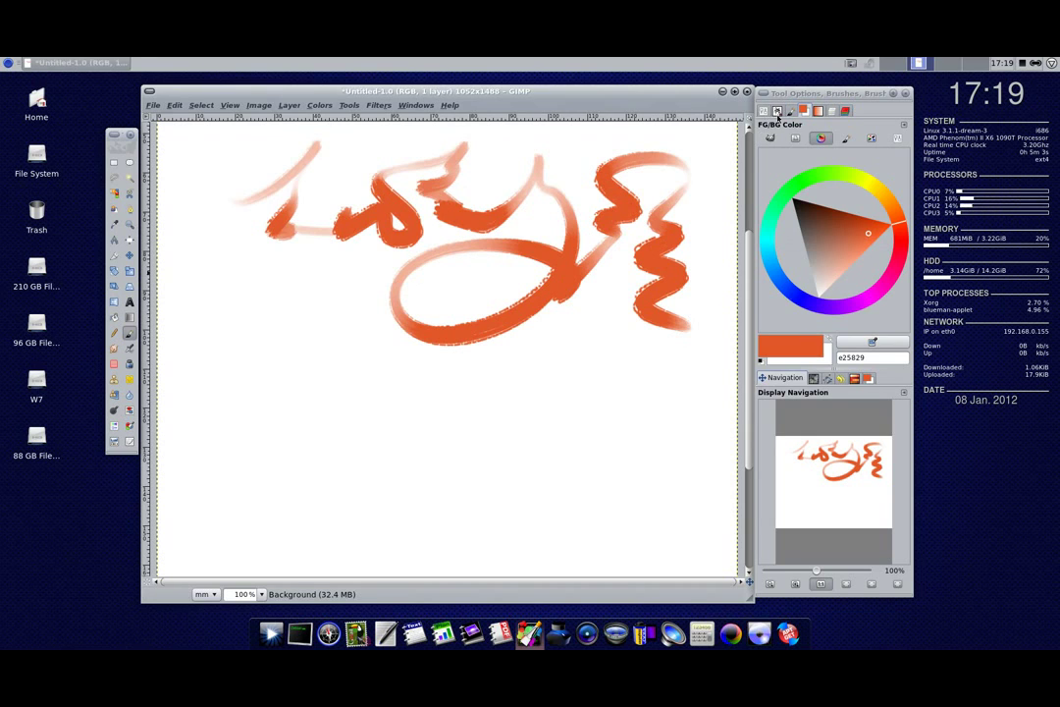
Delete the Untitled brush from the brush list.
click(790, 110)
click(764, 110)
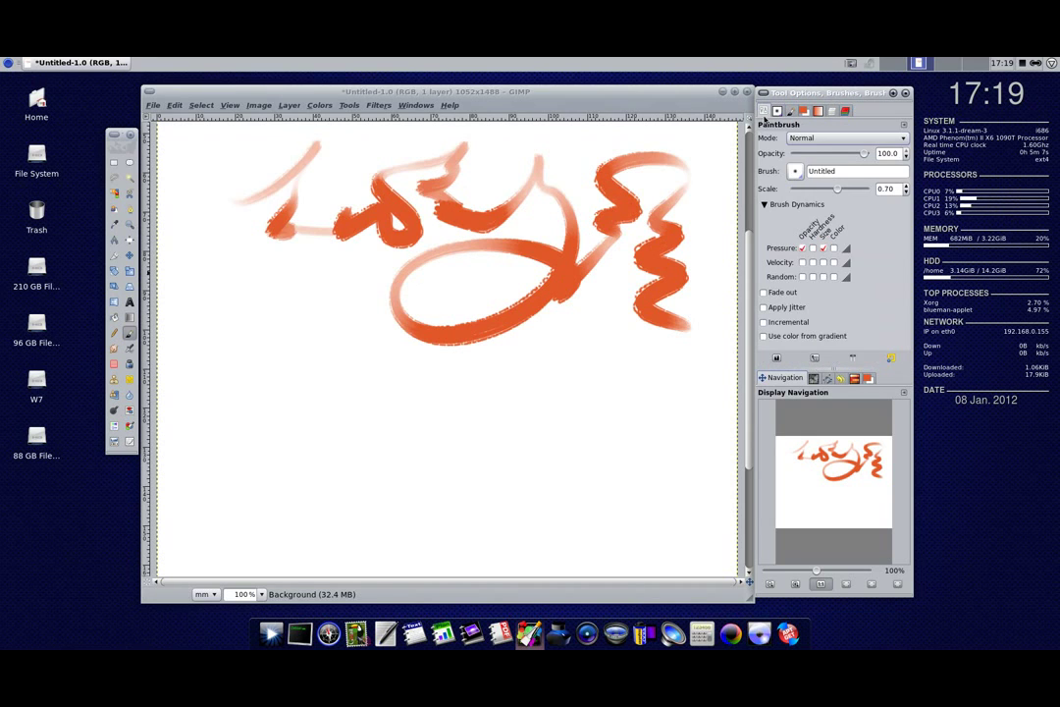
click(865, 359)
click(909, 384)
click(765, 110)
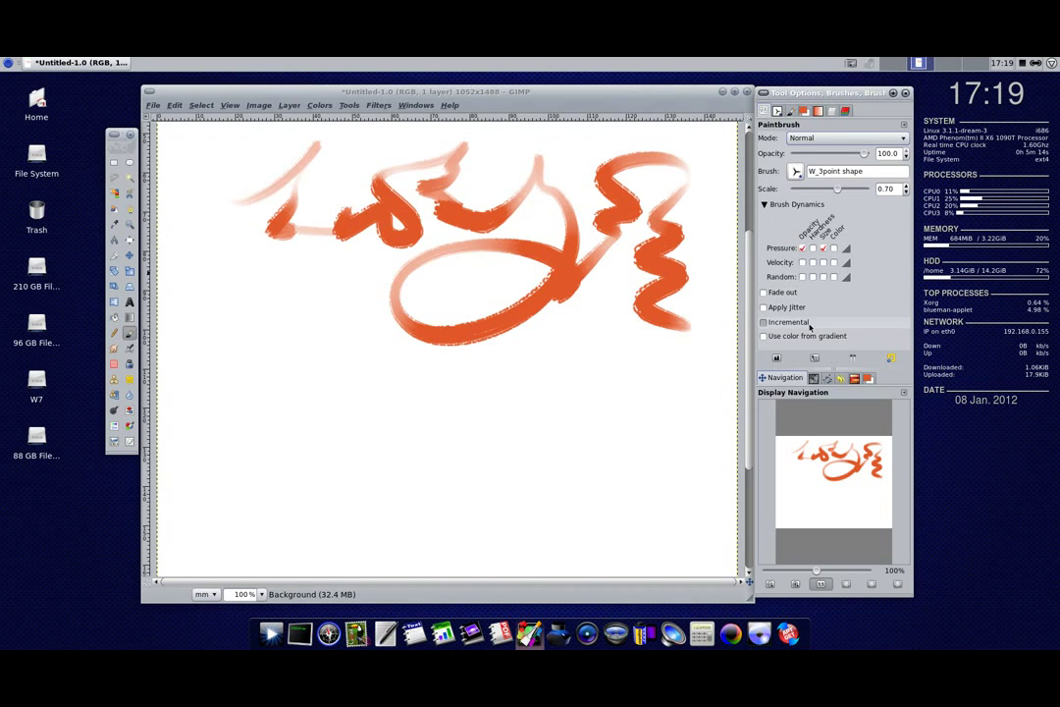
click(815, 357)
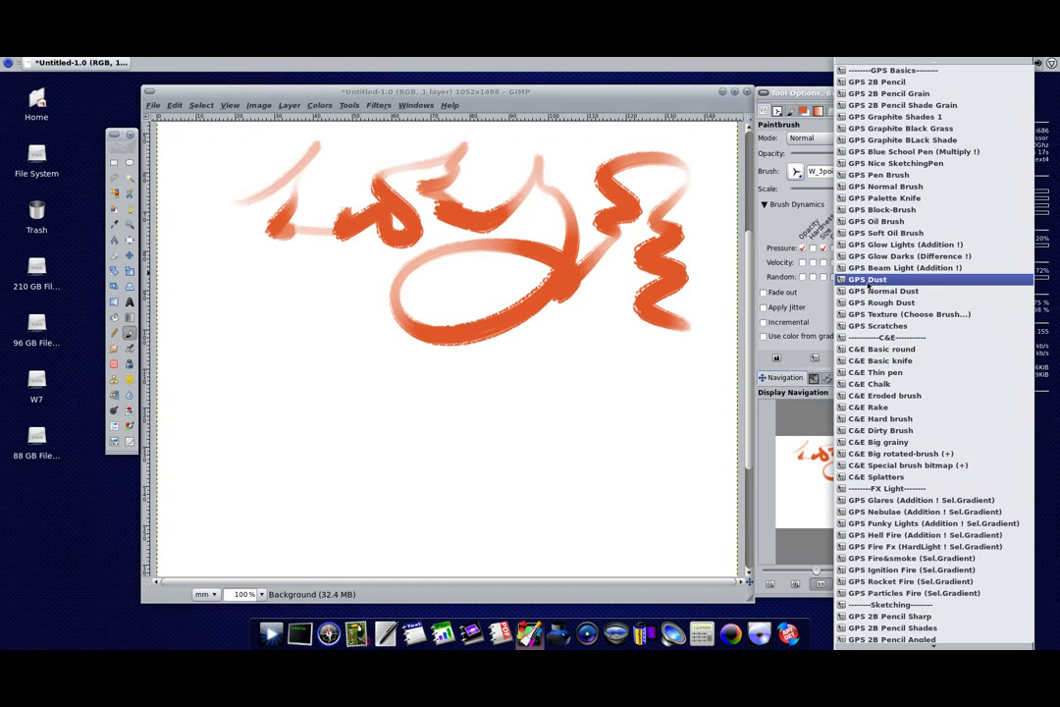
Spray tan ac9a58 dust near the left strokes with the GPS Normal Dust preset.
click(864, 290)
click(818, 110)
click(834, 241)
mouse_move(343, 280)
mouse_down()
mouse_move(265, 224)
mouse_move(687, 243)
mouse_up()
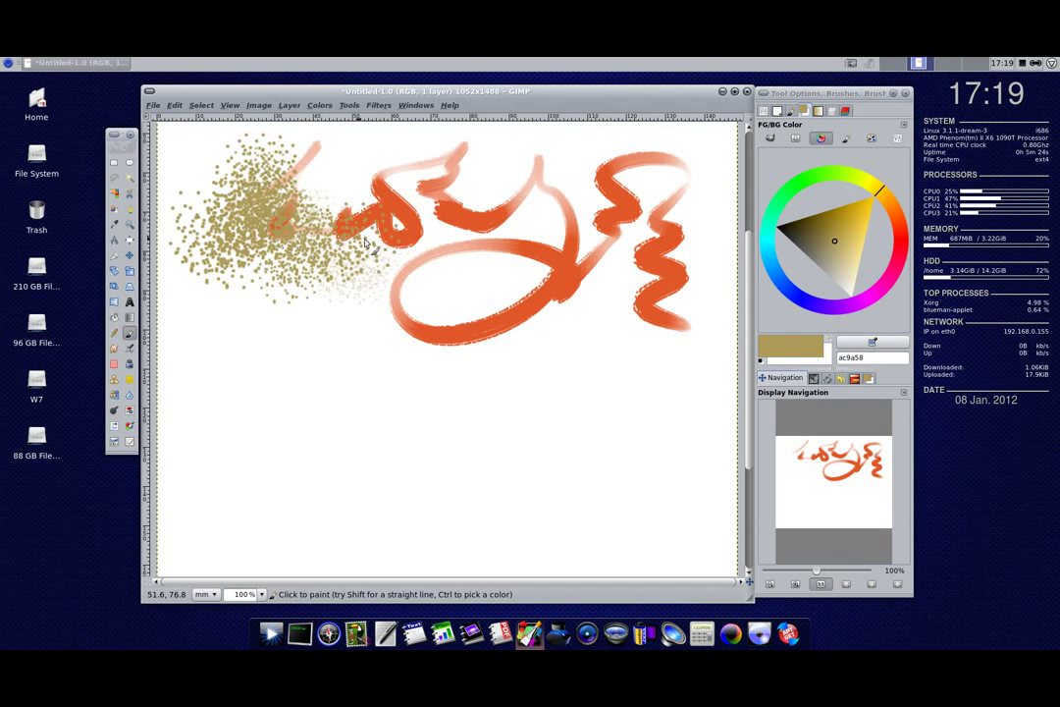
click(777, 110)
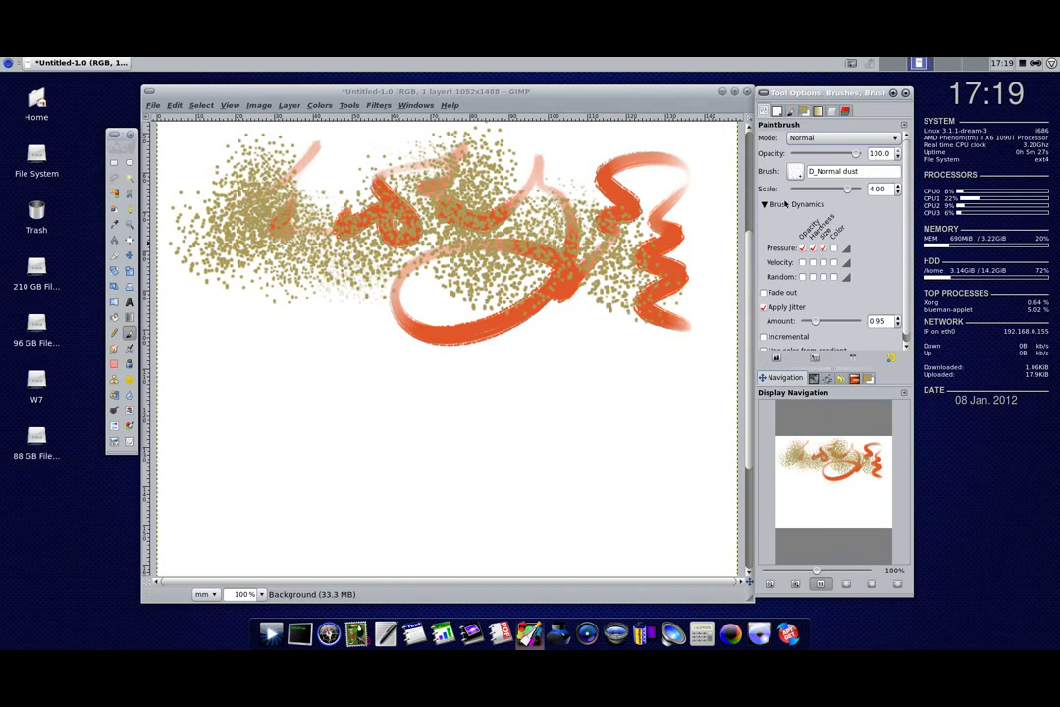
Spray black dust across the middle and right with the GPS Dust preset.
click(814, 360)
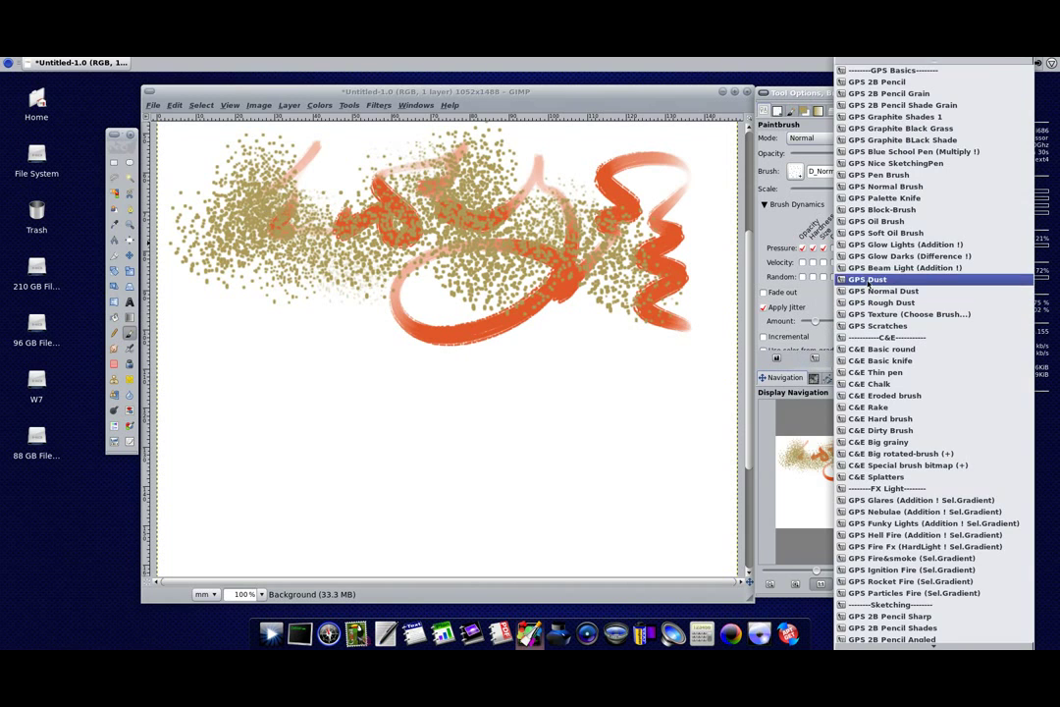
click(864, 307)
mouse_move(624, 314)
mouse_down()
mouse_move(317, 191)
mouse_move(688, 417)
mouse_up()
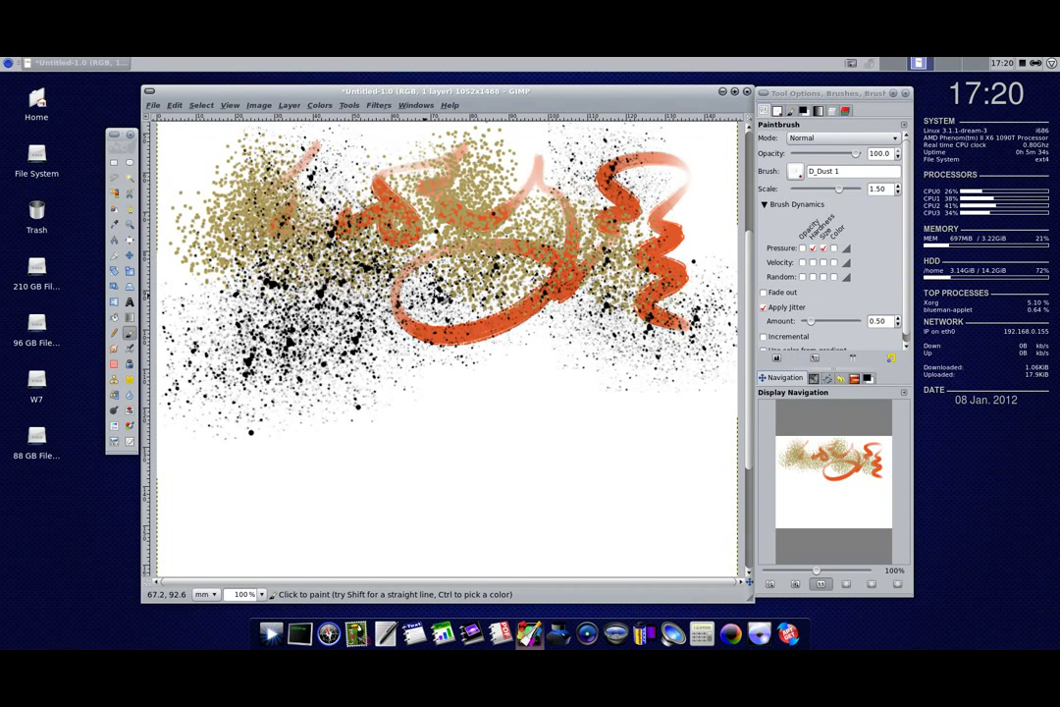
click(814, 360)
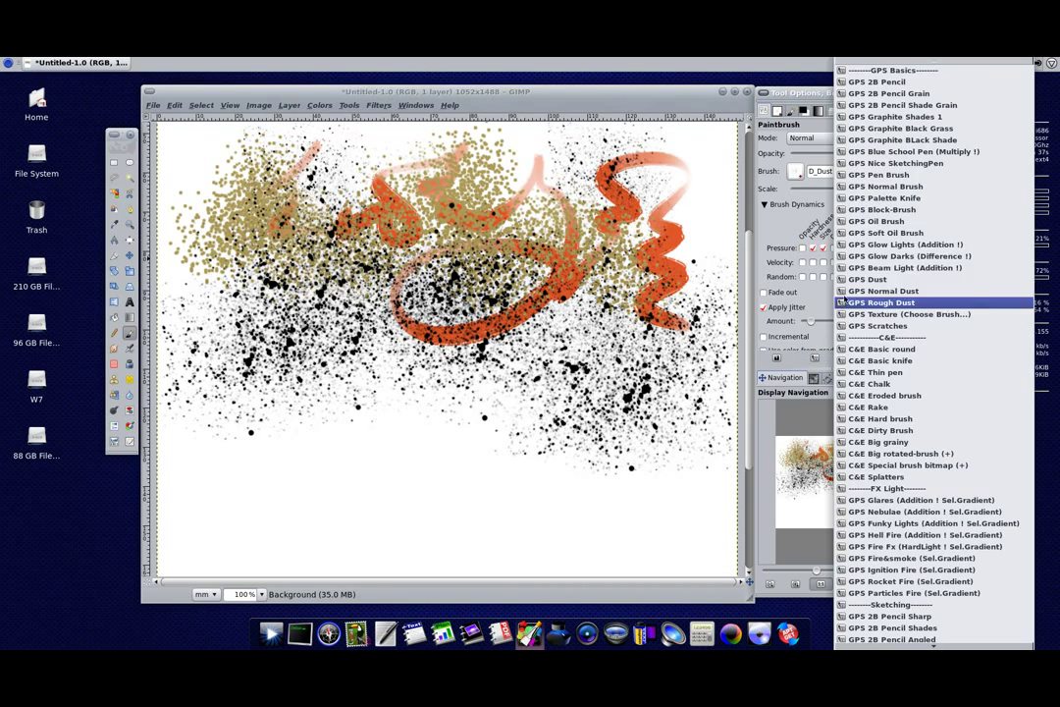
click(933, 188)
Paint yellow-green d1ec25 and olive a4b244 scribbles with a round brush.
click(811, 114)
click(859, 177)
click(853, 203)
mouse_move(373, 348)
mouse_down()
mouse_move(478, 338)
mouse_move(628, 295)
mouse_up()
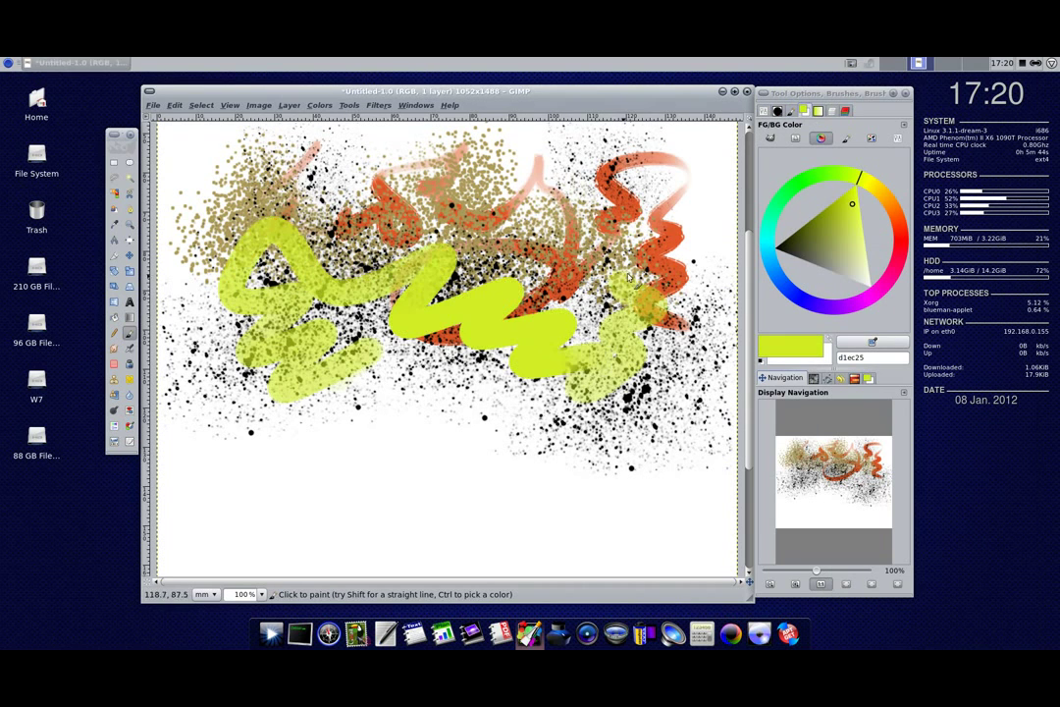
click(835, 230)
mouse_move(550, 324)
mouse_down()
mouse_move(439, 228)
mouse_move(567, 285)
mouse_up()
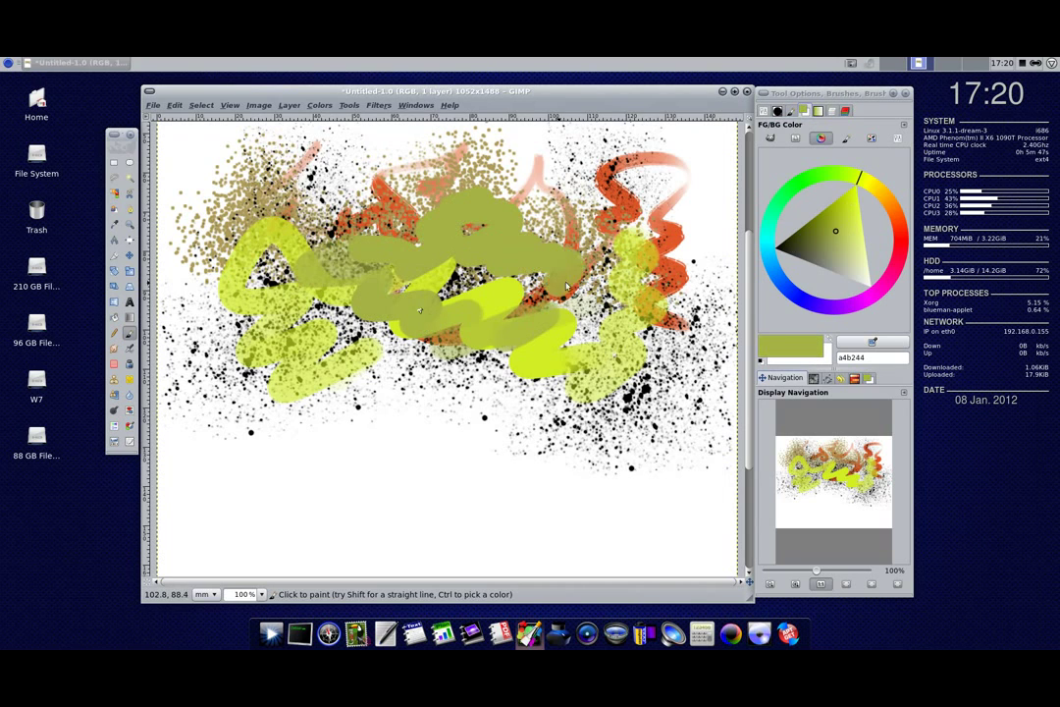
Paint orange raked swirls at lower left with the C&E Rake preset.
click(777, 111)
click(816, 357)
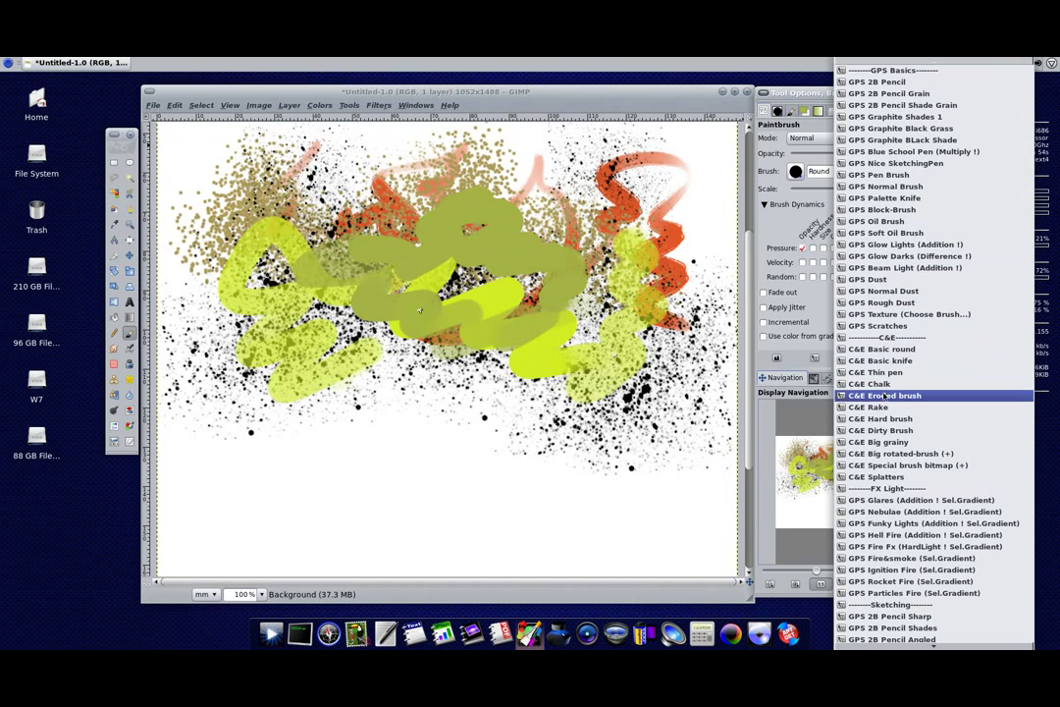
click(886, 409)
click(803, 111)
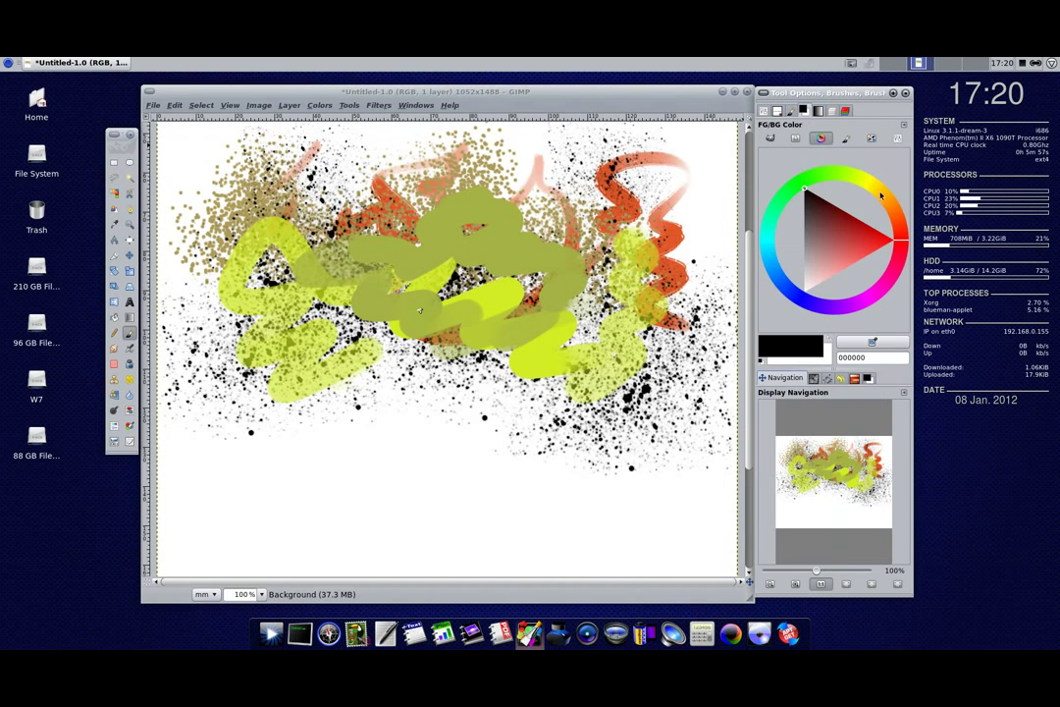
mouse_move(225, 378)
mouse_down()
mouse_move(309, 459)
mouse_move(648, 417)
mouse_up()
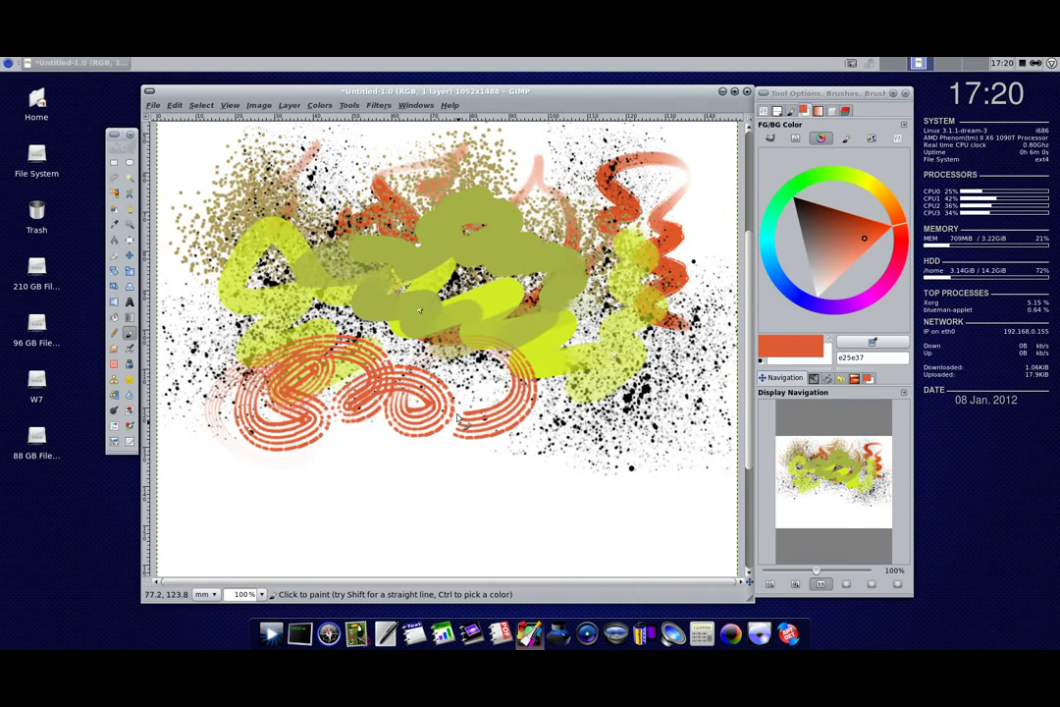
Paint large pink cc7f7f strokes over the lower canvas with the C&E Dirty Brush.
click(777, 111)
click(836, 355)
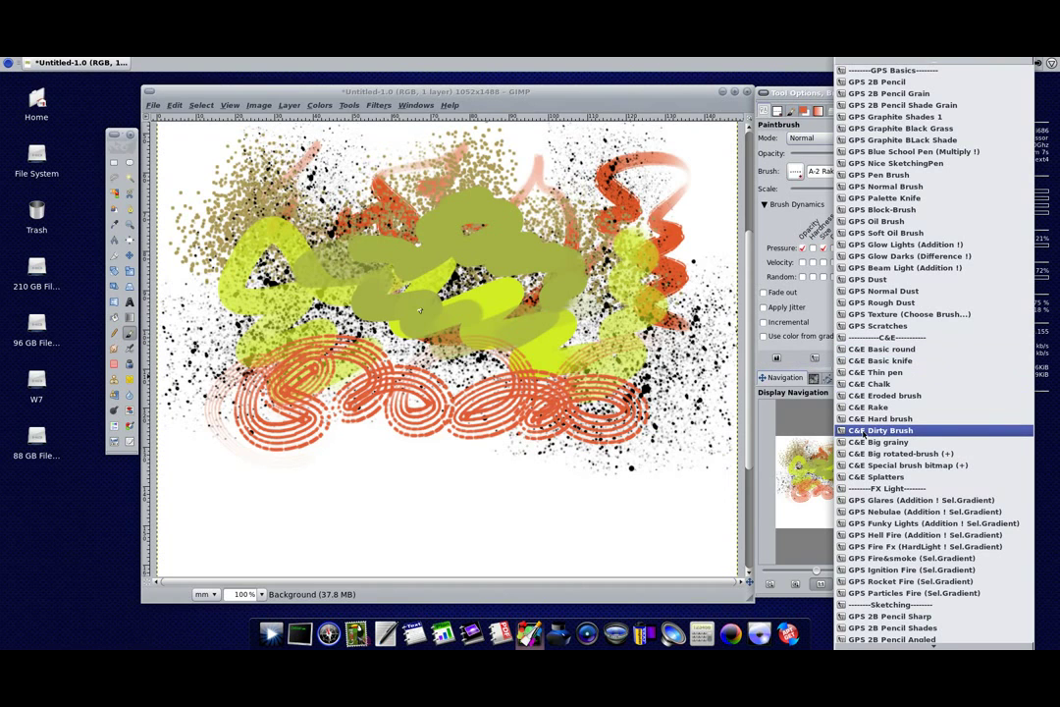
click(866, 430)
click(804, 111)
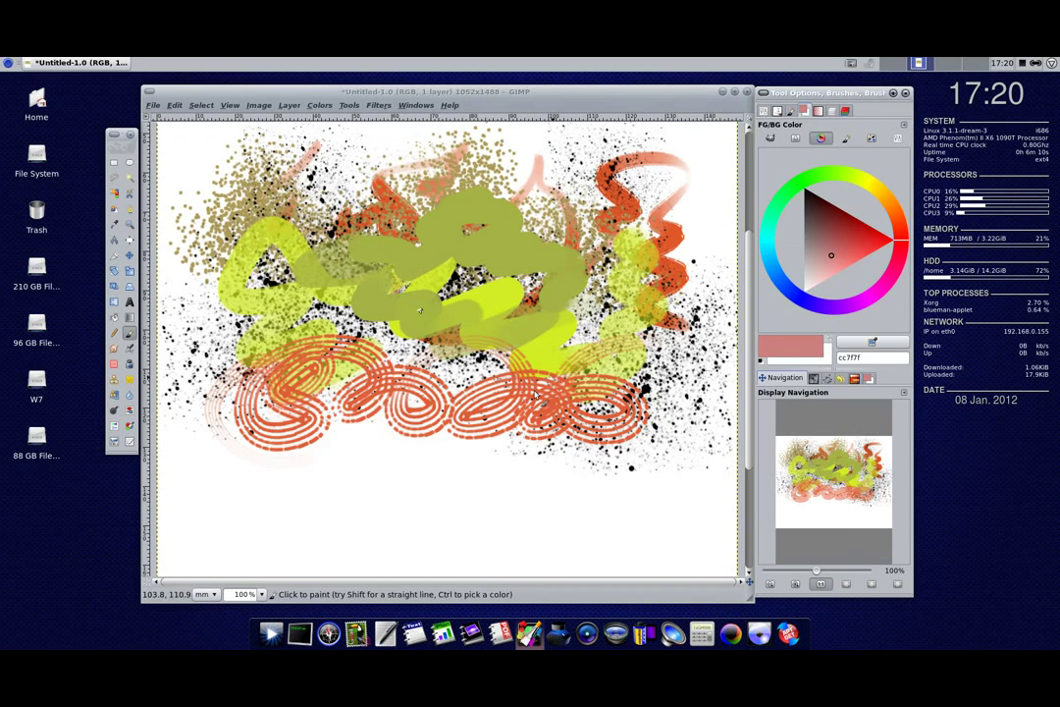
drag(432, 452, 288, 396)
mouse_move(401, 326)
mouse_down()
mouse_move(471, 324)
mouse_move(520, 358)
mouse_move(550, 402)
mouse_move(519, 430)
mouse_move(499, 500)
mouse_up()
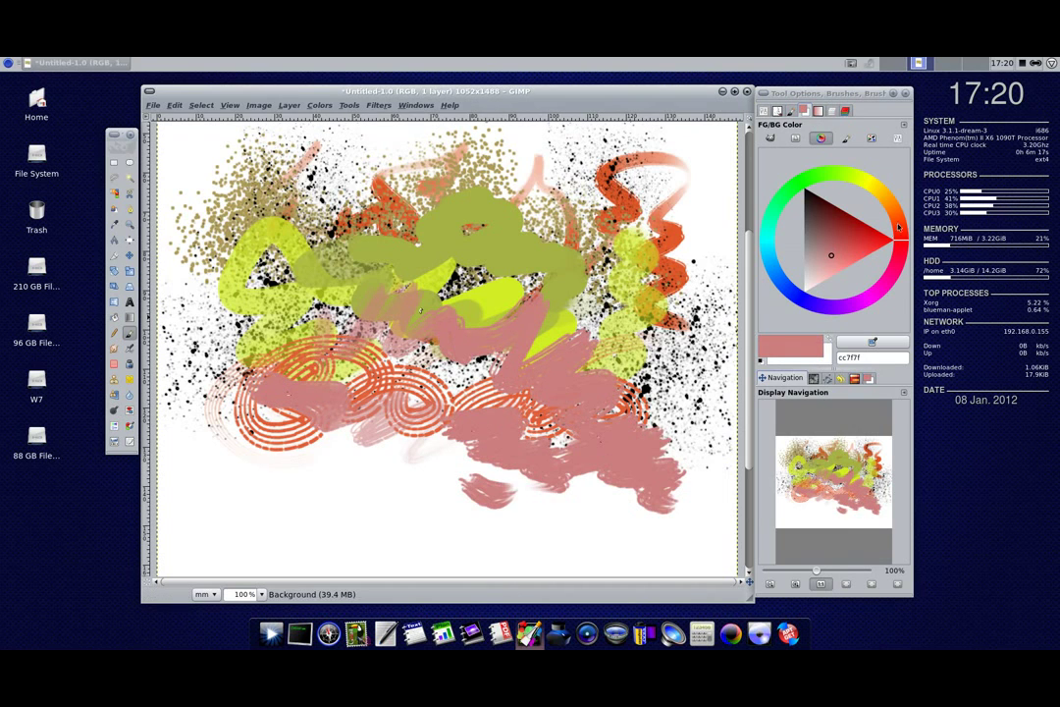
Add salmon e98b65 Dirty Brush strokes at the lower right.
drag(897, 227, 901, 221)
click(854, 251)
drag(535, 432, 576, 454)
drag(645, 419, 683, 496)
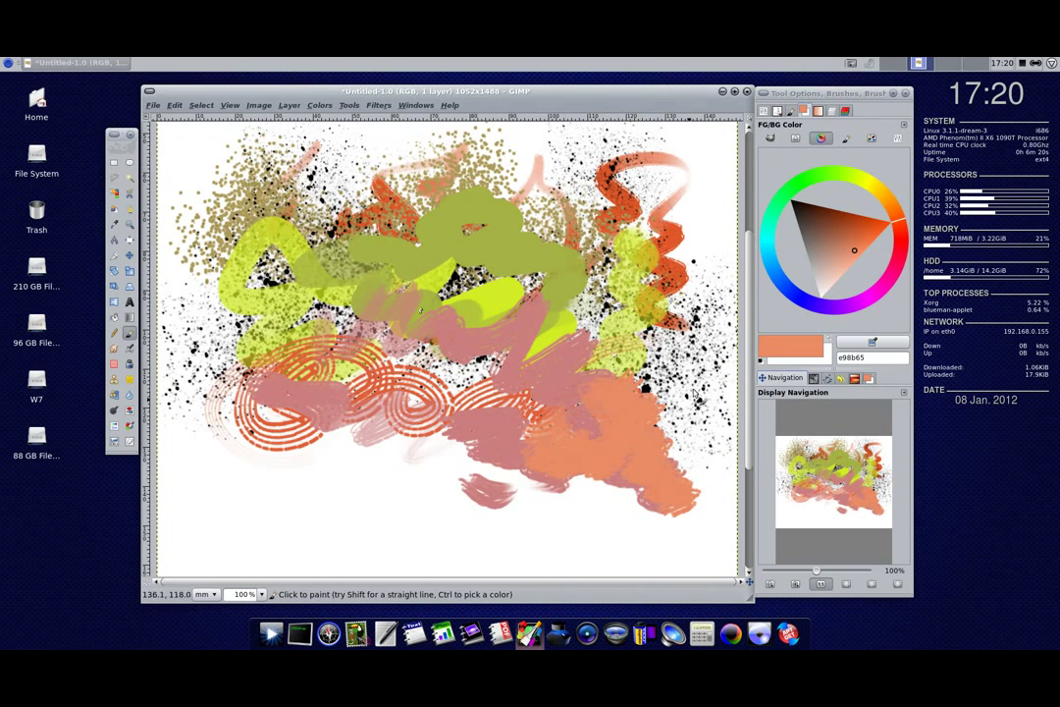
click(764, 111)
click(796, 171)
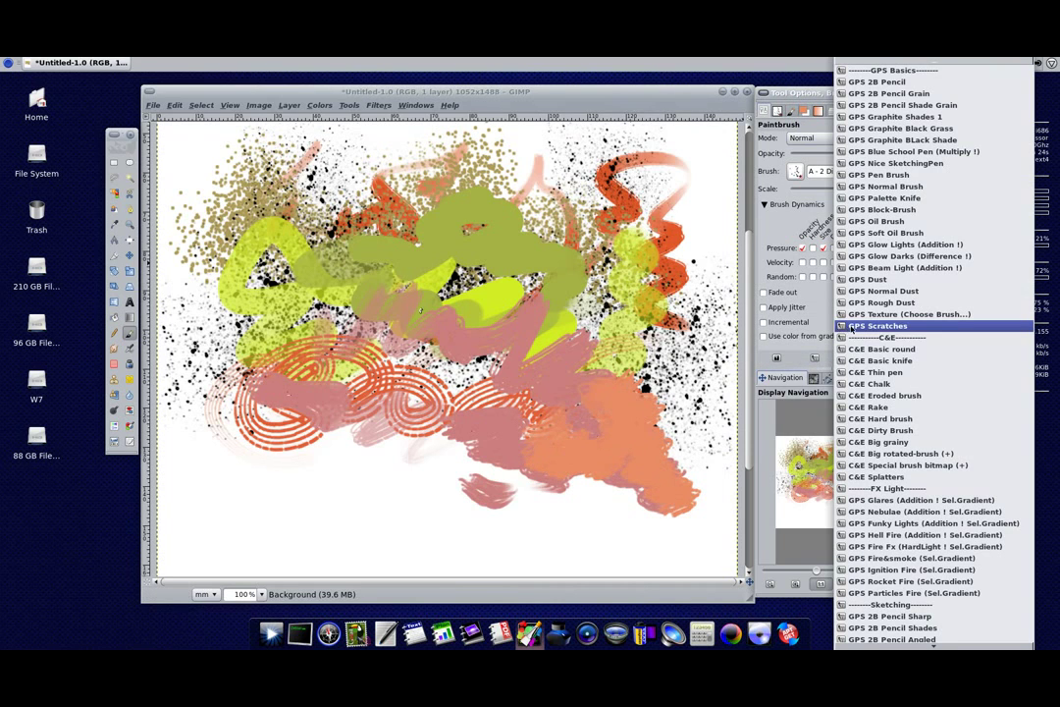
Paint orange ec5a39 strokes over the left and lower canvas with GPS Scratches.
click(855, 327)
click(803, 111)
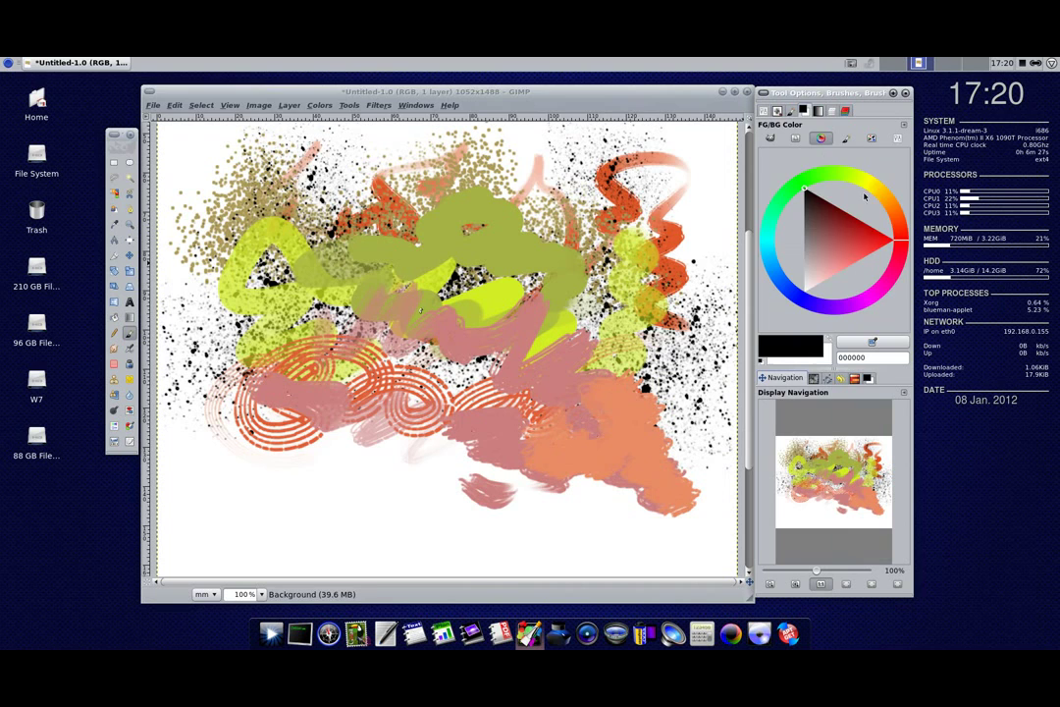
click(868, 241)
mouse_move(374, 412)
mouse_down()
mouse_move(235, 284)
mouse_move(167, 157)
mouse_up()
mouse_move(197, 314)
mouse_down()
mouse_move(571, 417)
mouse_move(613, 196)
mouse_move(589, 393)
mouse_move(511, 471)
mouse_up()
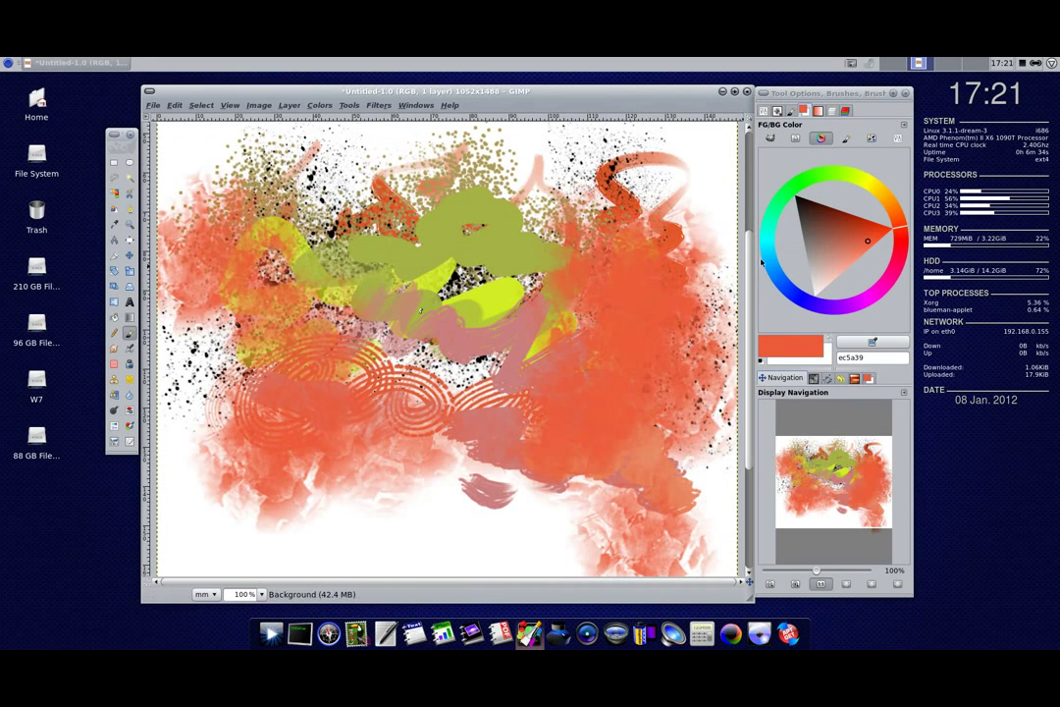
Brighten the canvas with strokes from the GPS Glow Lights preset in Addition mode.
click(778, 111)
click(820, 171)
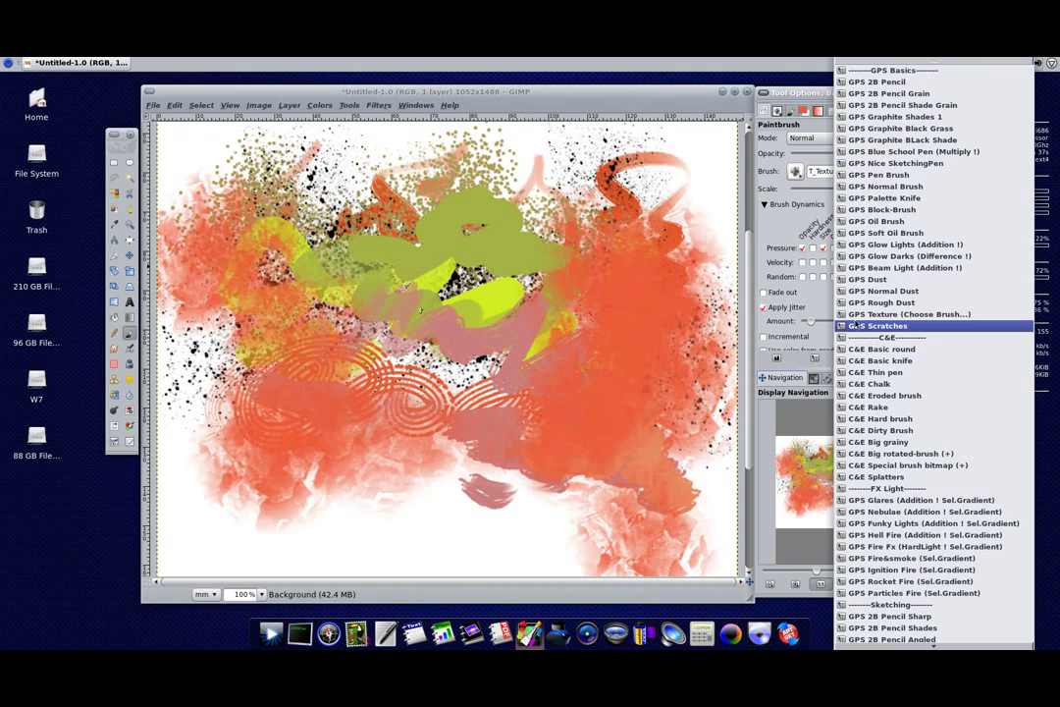
click(890, 257)
mouse_move(462, 260)
mouse_down()
mouse_move(391, 260)
mouse_move(539, 364)
mouse_move(707, 402)
mouse_up()
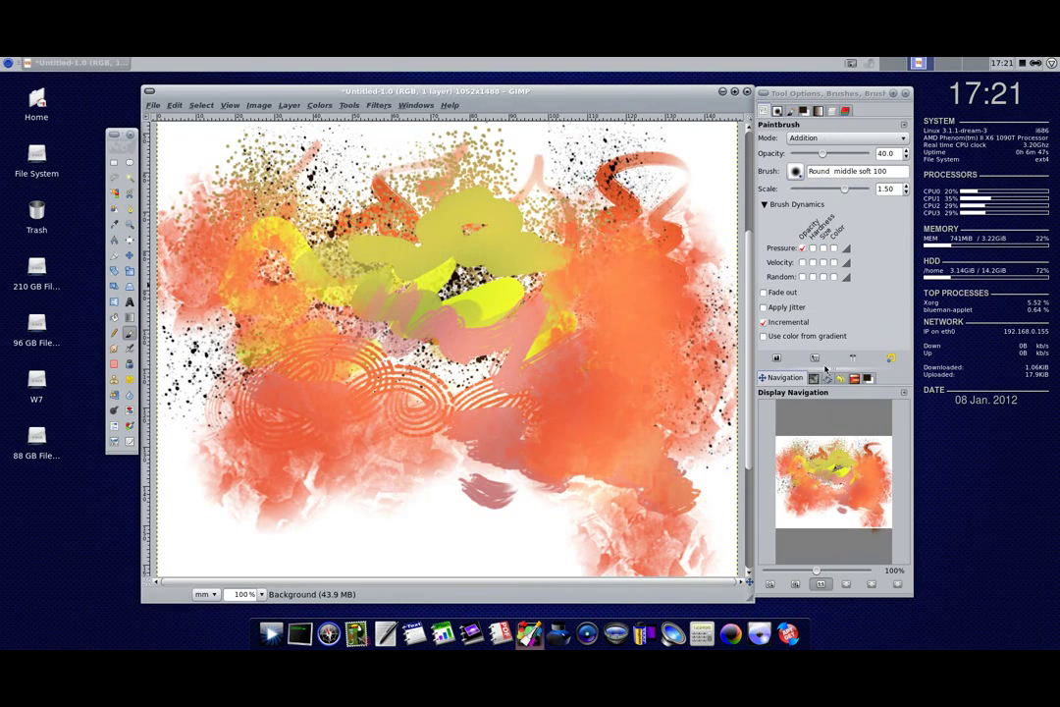
Paint dark Difference strokes across the canvas with the GPS Glow Darks preset.
click(852, 357)
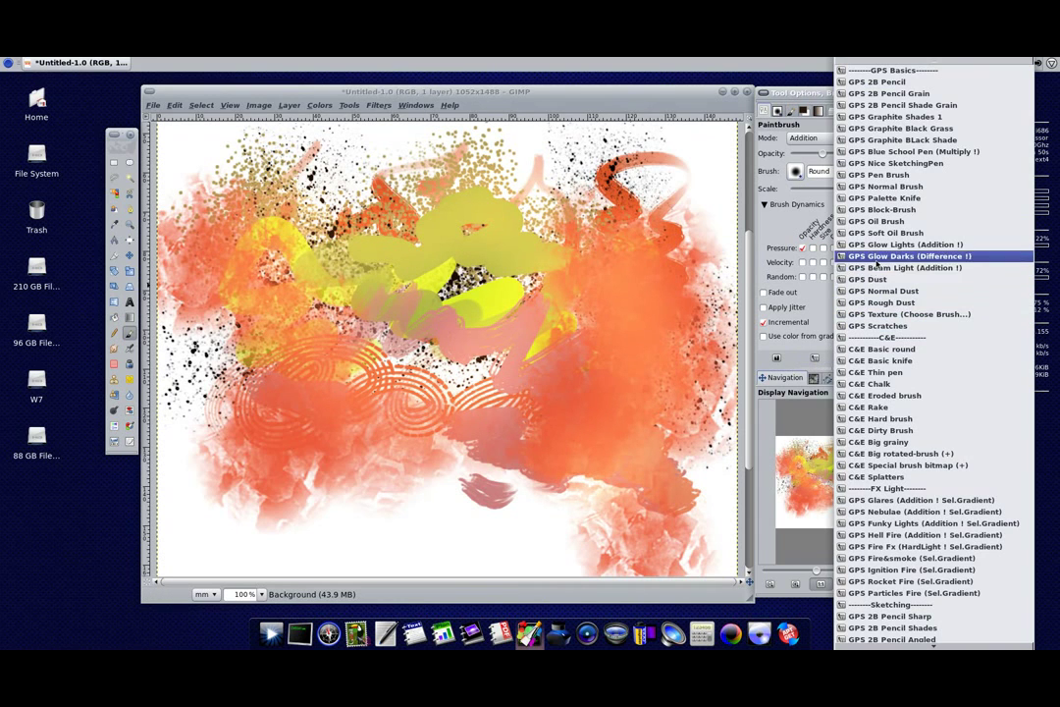
click(877, 264)
drag(559, 221, 619, 157)
drag(363, 167, 245, 245)
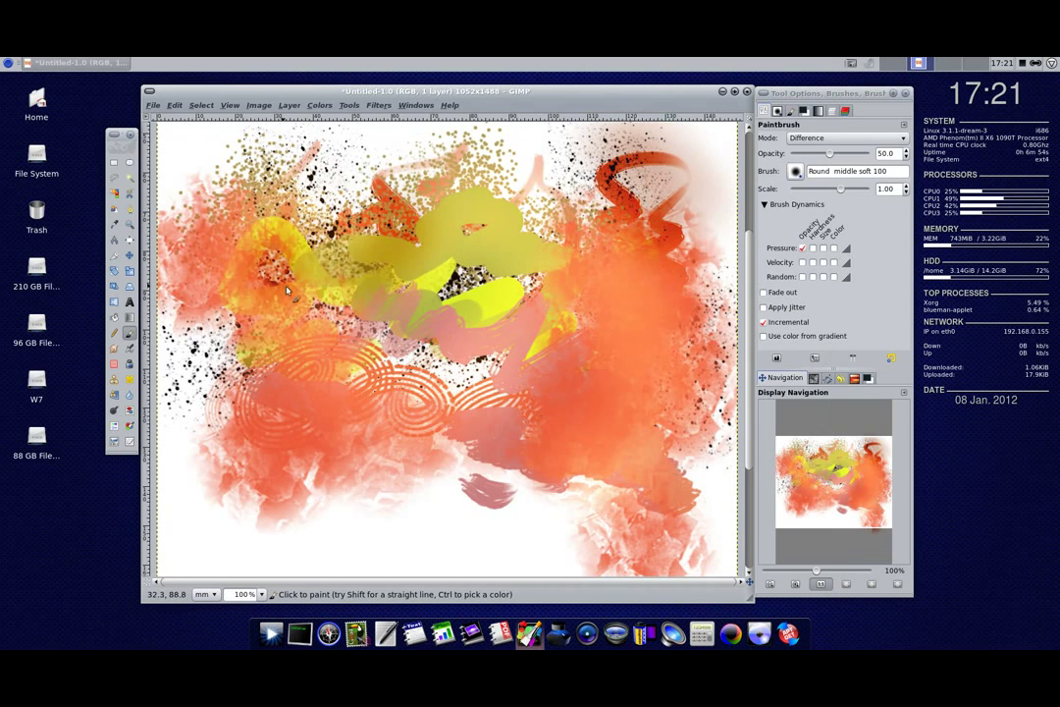
drag(286, 291, 611, 460)
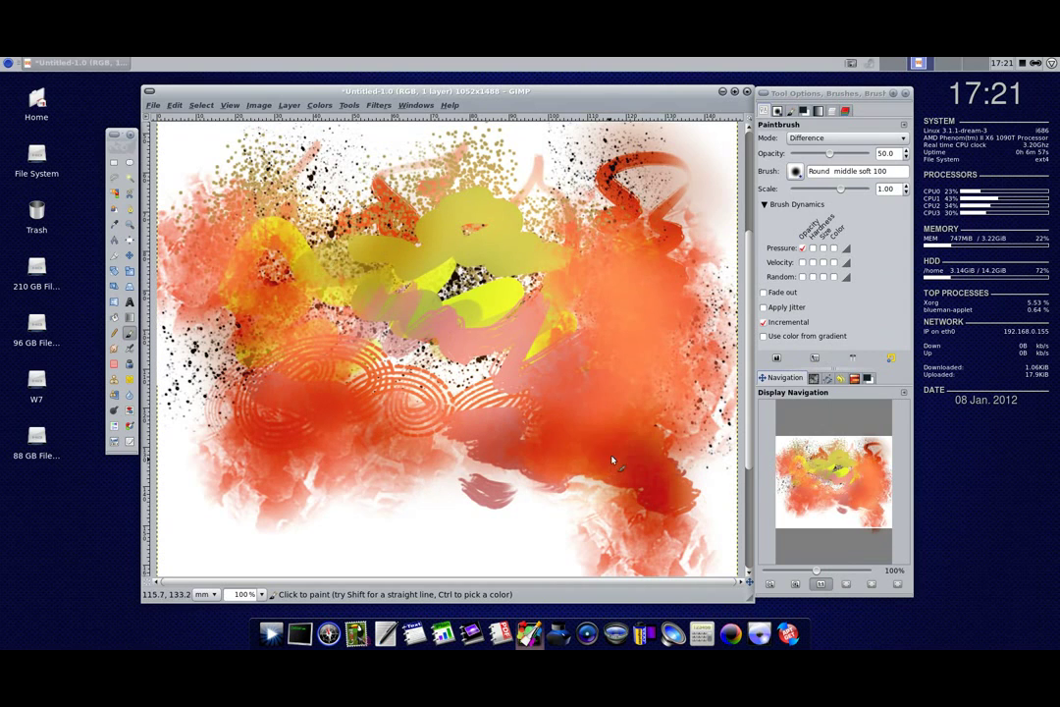
drag(432, 393, 569, 324)
Clear the canvas and paint dark strokes with the A-17 Knife eroded preset.
key(Delete)
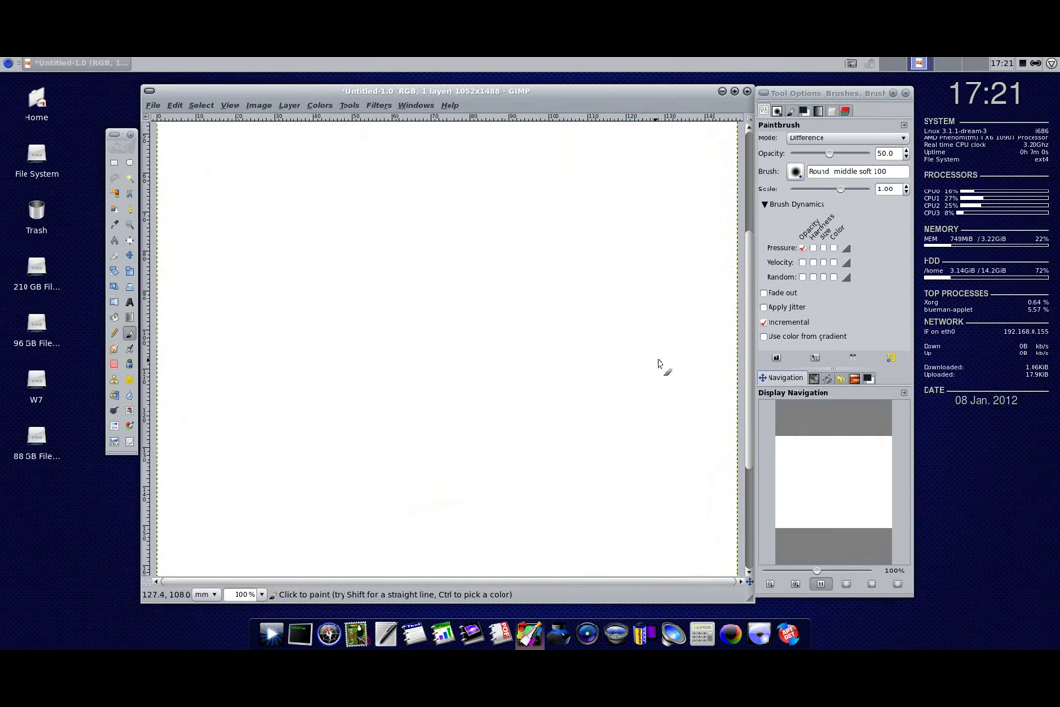
click(816, 359)
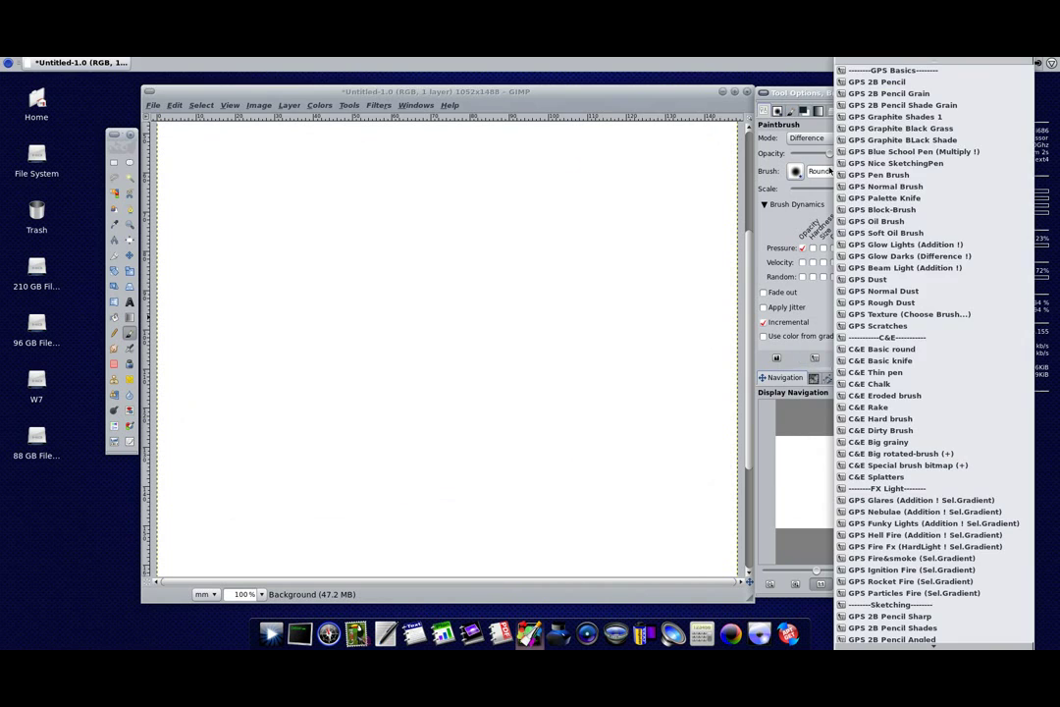
click(879, 391)
mouse_move(270, 208)
mouse_down()
mouse_move(492, 190)
mouse_move(591, 248)
mouse_move(497, 232)
mouse_move(619, 208)
mouse_move(662, 279)
mouse_move(603, 359)
mouse_move(678, 424)
mouse_move(683, 453)
mouse_up()
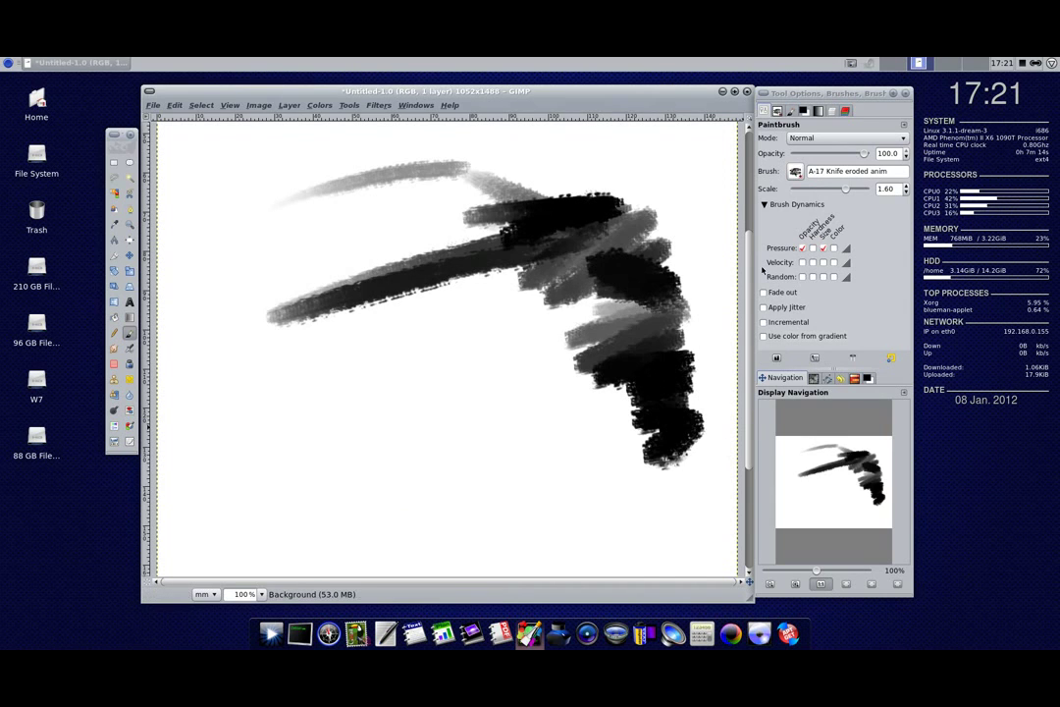
Paint a wide grey haze around the strokes with the A-3 Dirty Spot preset.
click(813, 360)
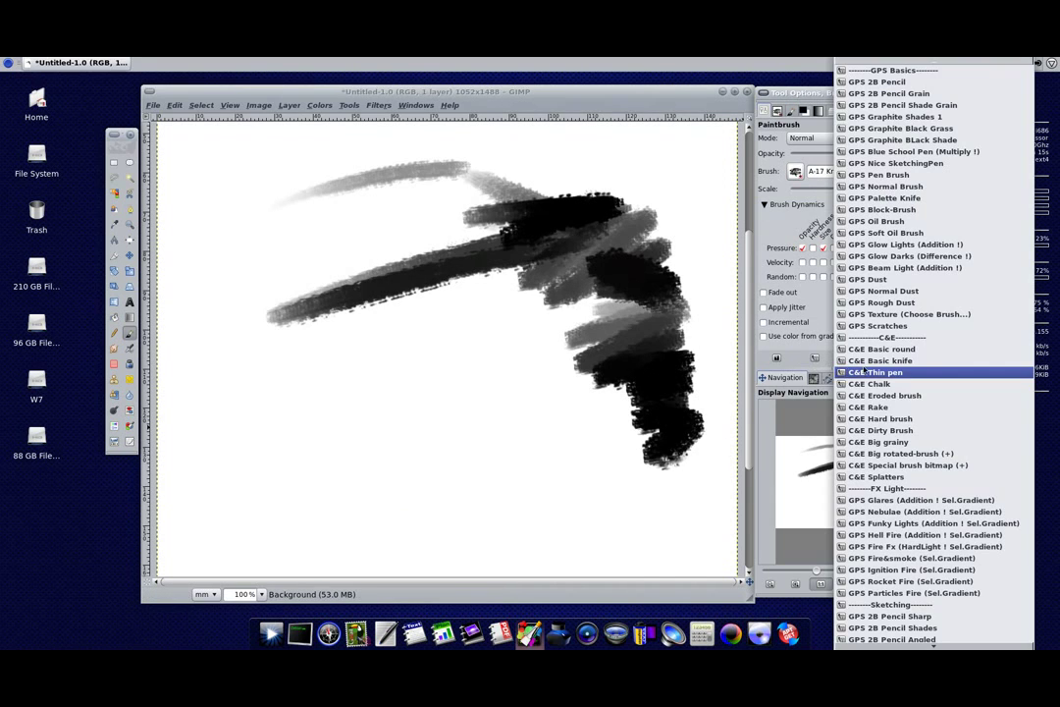
click(857, 454)
mouse_move(226, 197)
mouse_down()
mouse_move(668, 264)
mouse_move(442, 461)
mouse_up()
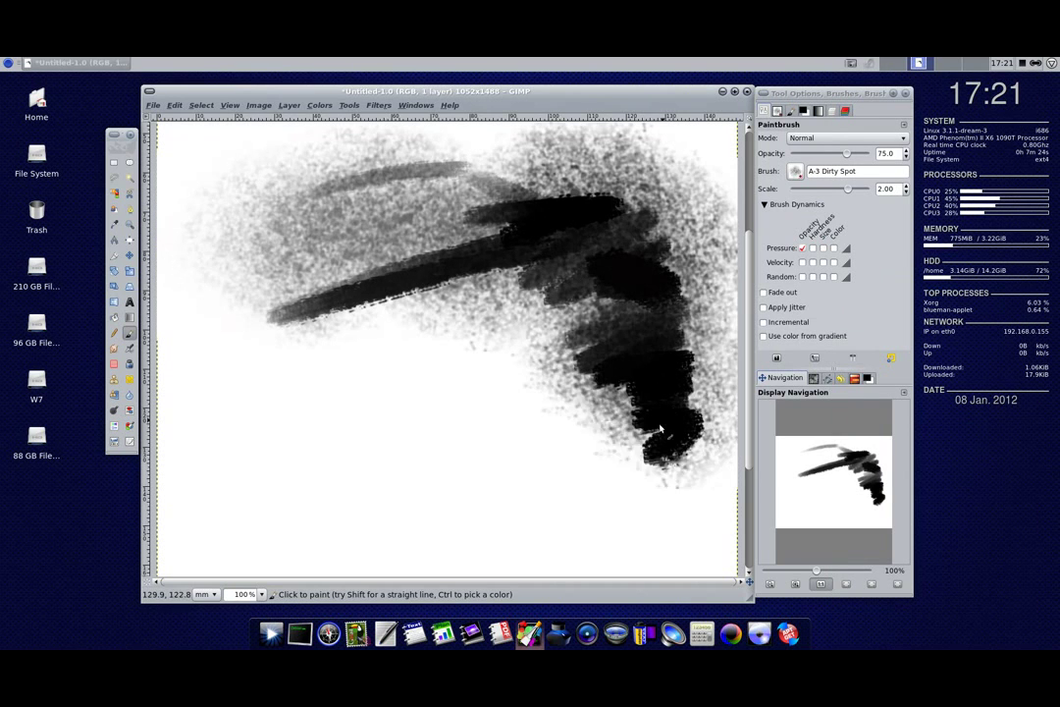
click(814, 357)
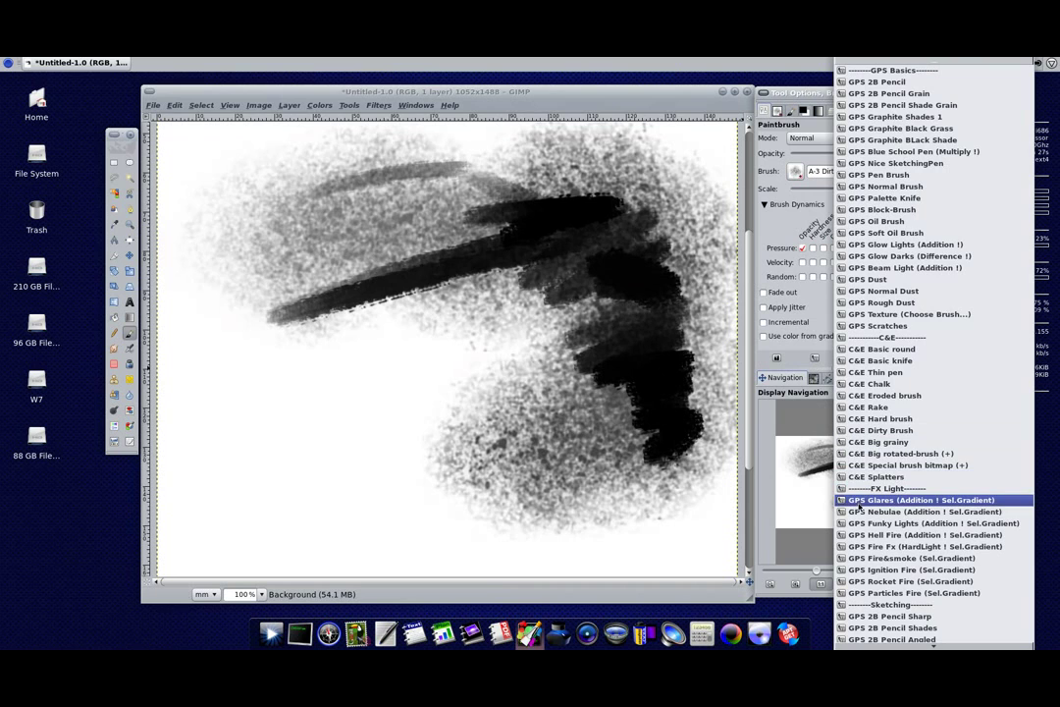
Paint GPS Glares sparkles and a pink and cyan G_Sparks loop over the dark shapes.
click(857, 499)
mouse_move(580, 417)
mouse_down()
mouse_move(510, 253)
mouse_move(637, 246)
mouse_up()
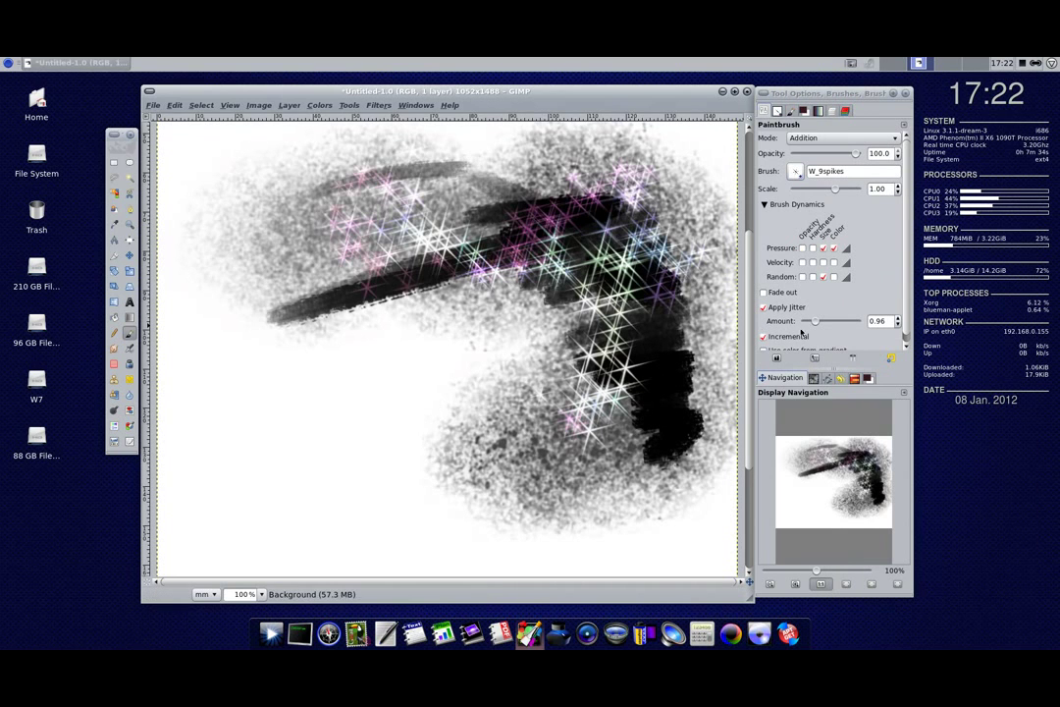
click(815, 358)
click(859, 503)
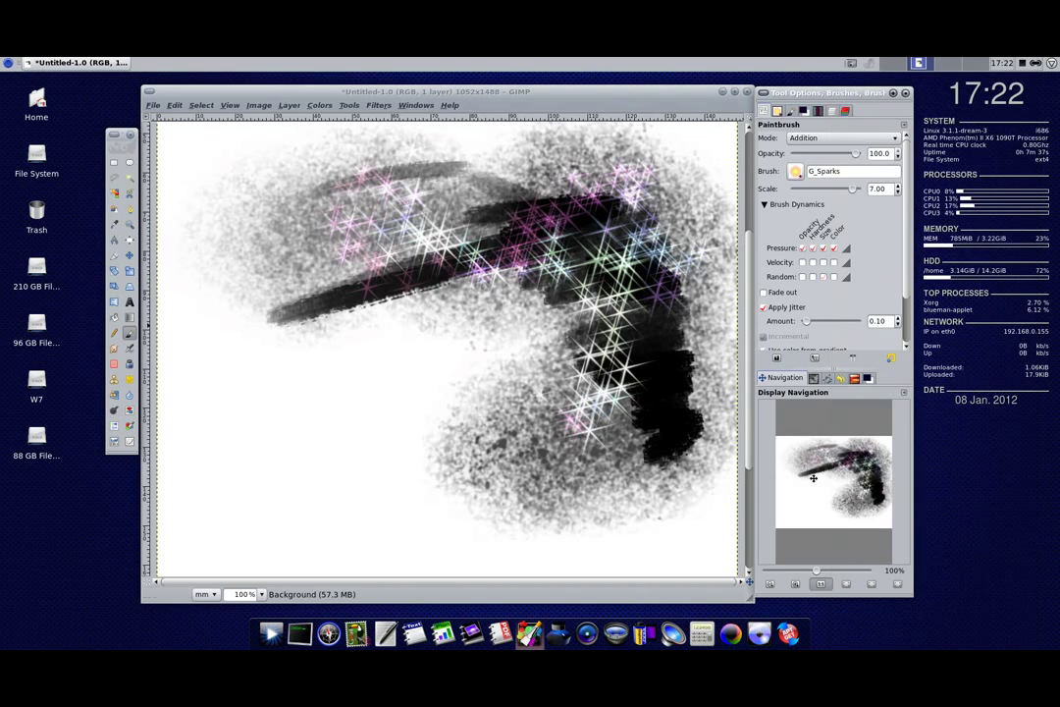
drag(377, 300, 246, 202)
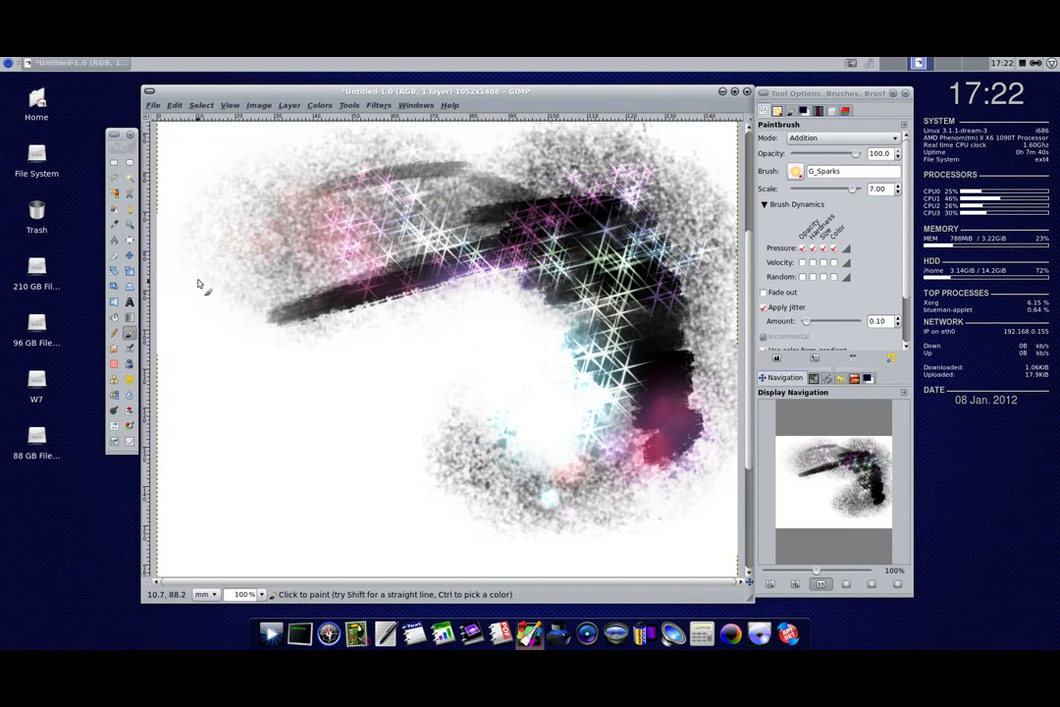
drag(197, 284, 589, 388)
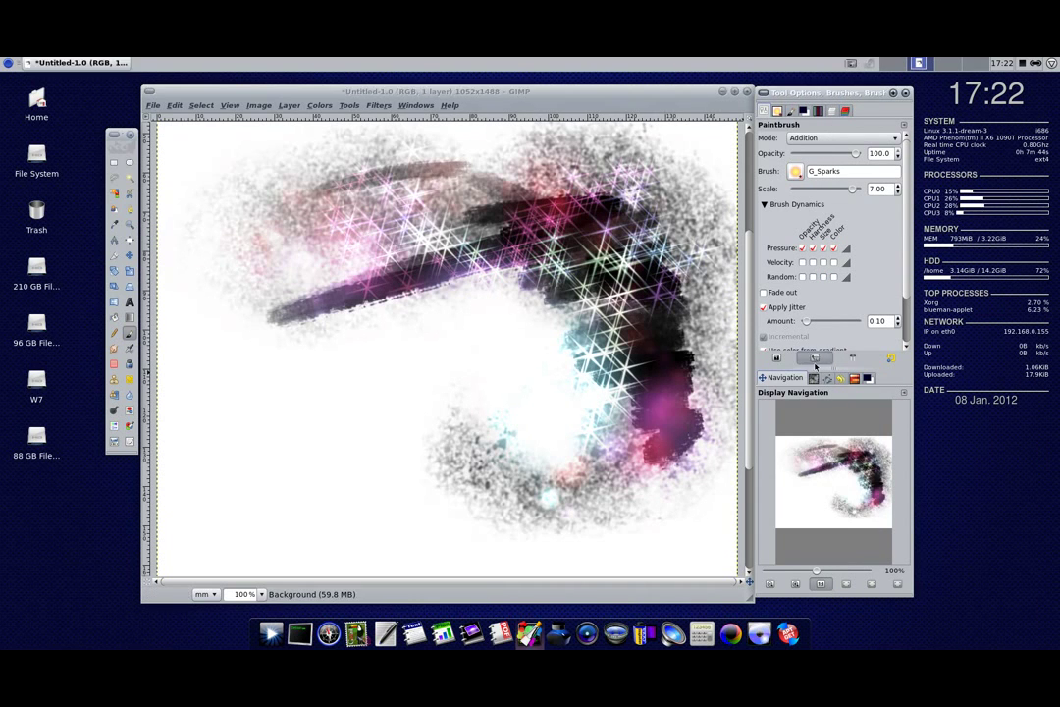
Lay pink and white sparkle along the loop with the GPS Funky Lights preset.
click(815, 363)
click(887, 525)
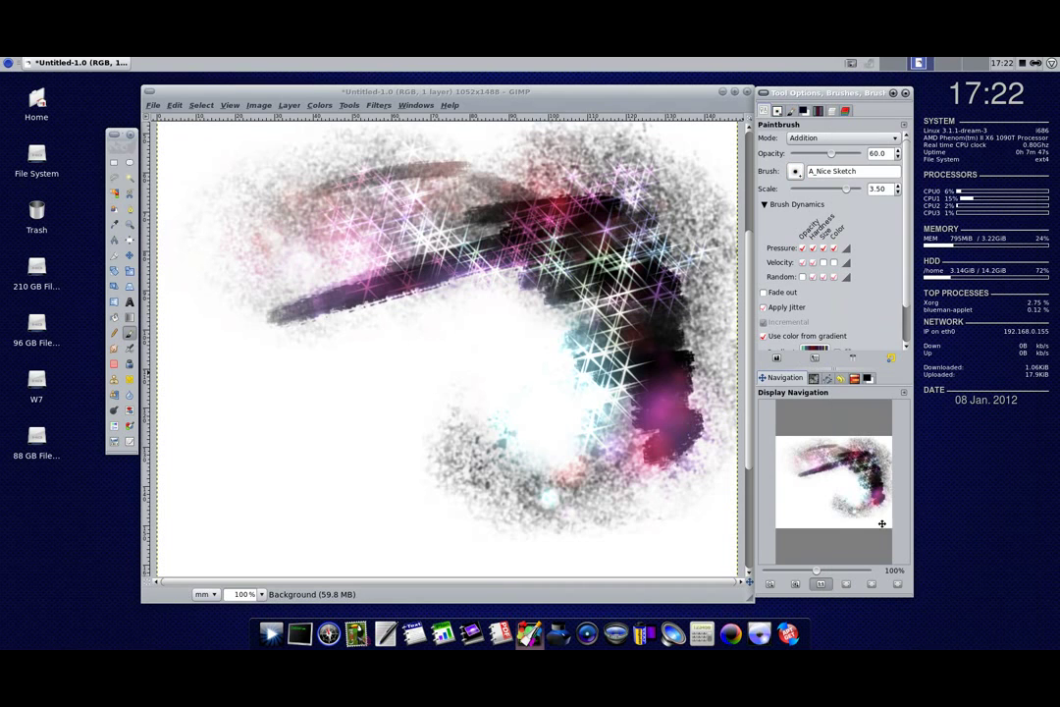
drag(651, 315, 591, 476)
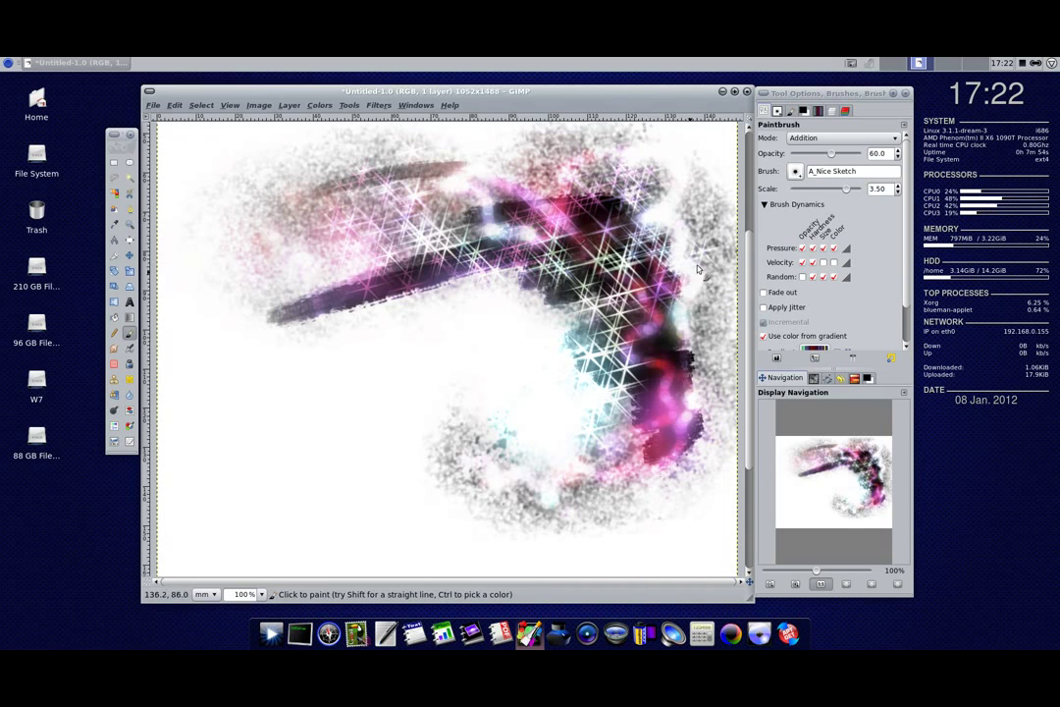
Set the foreground colour to brown 9c5723 and paint more sparkle strokes on the upper canvas.
click(803, 110)
drag(894, 214, 895, 209)
click(840, 223)
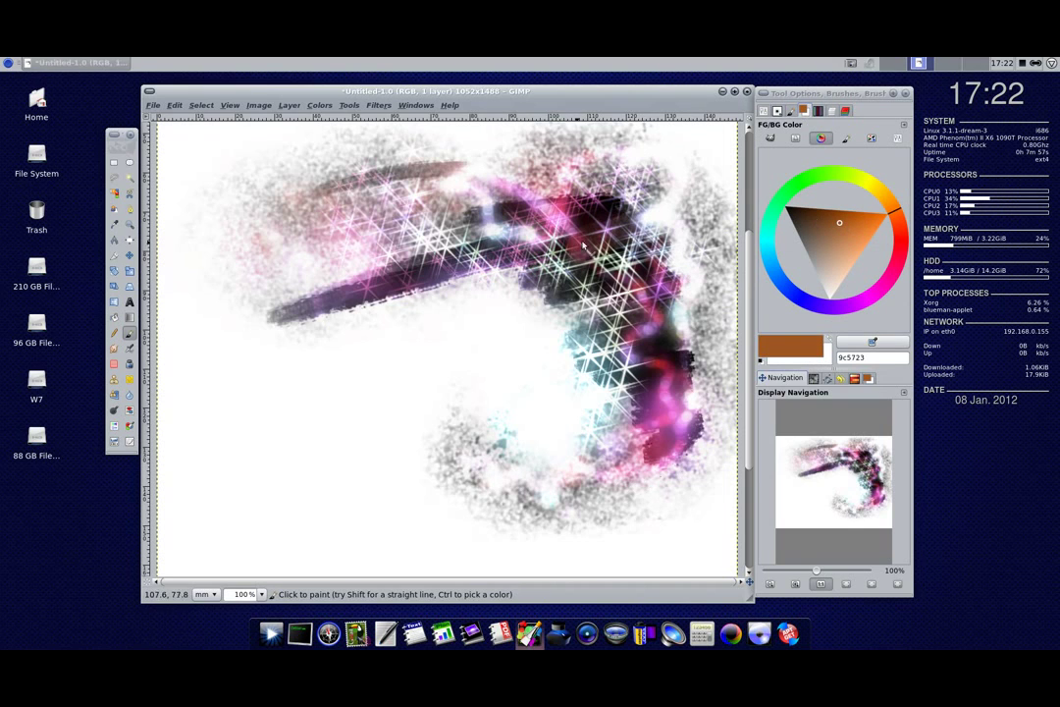
drag(422, 221, 550, 196)
mouse_move(490, 148)
mouse_down()
mouse_move(626, 295)
mouse_move(667, 378)
mouse_up()
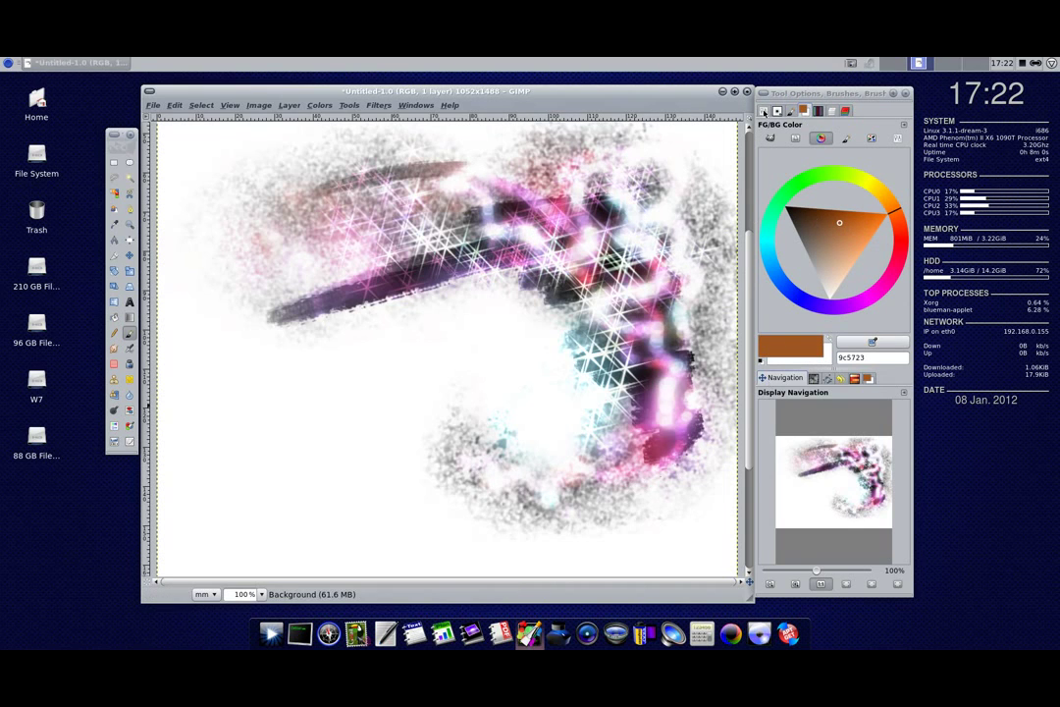
click(764, 111)
click(814, 359)
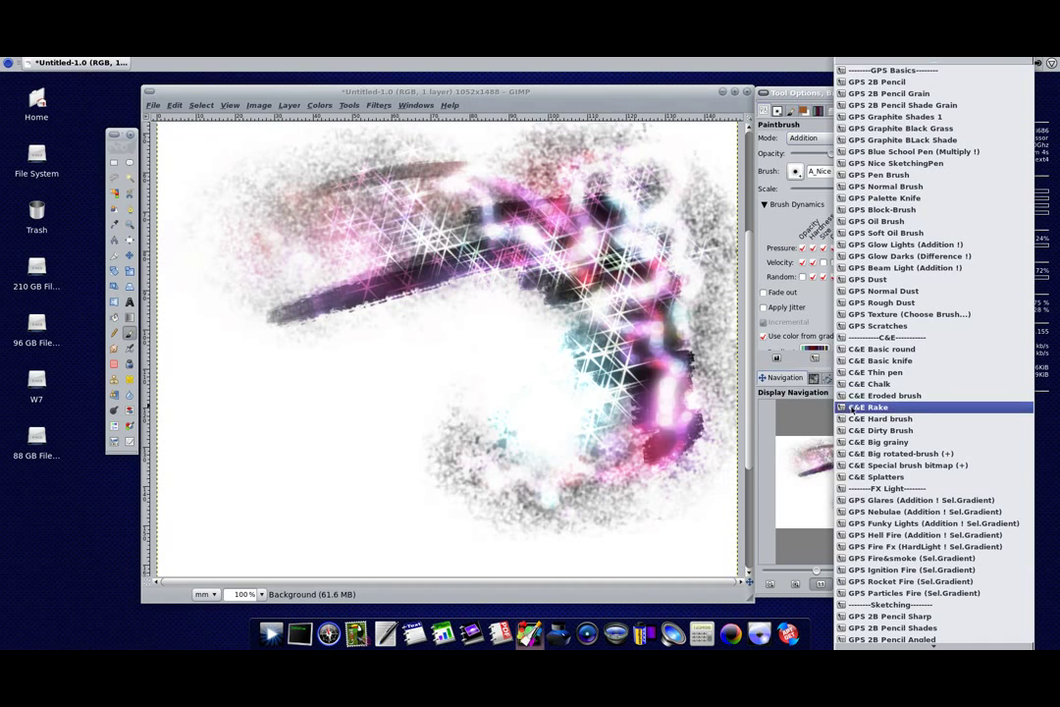
Paint orange and rust smoke strokes over the upper and middle canvas with the GPS Fire&smoke preset.
click(874, 569)
mouse_move(589, 381)
mouse_down()
mouse_move(613, 209)
mouse_move(408, 192)
mouse_up()
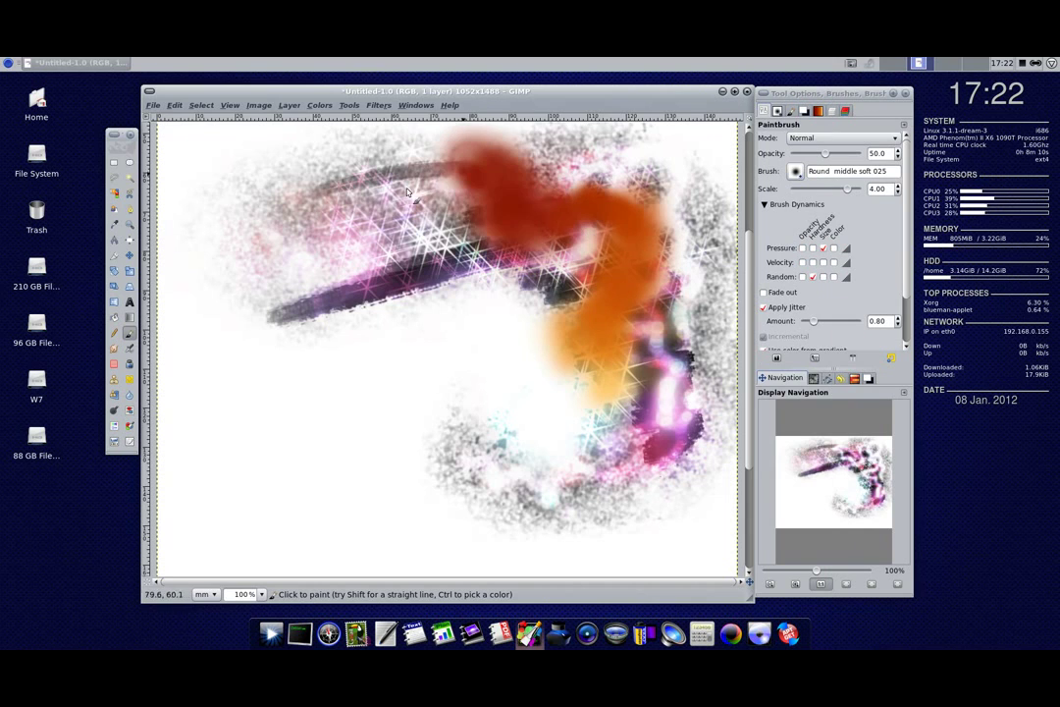
mouse_move(498, 248)
mouse_down()
mouse_move(509, 241)
mouse_move(408, 228)
mouse_move(273, 161)
mouse_move(211, 265)
mouse_move(309, 313)
mouse_move(490, 236)
mouse_move(570, 309)
mouse_move(580, 383)
mouse_move(619, 458)
mouse_move(441, 491)
mouse_up()
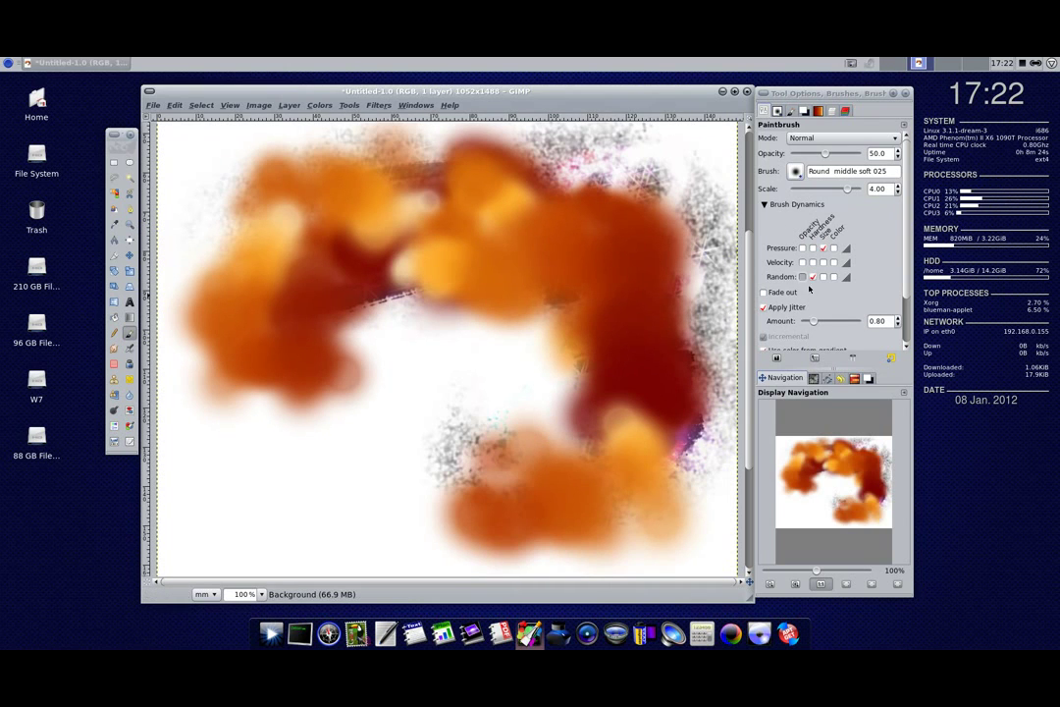
click(846, 171)
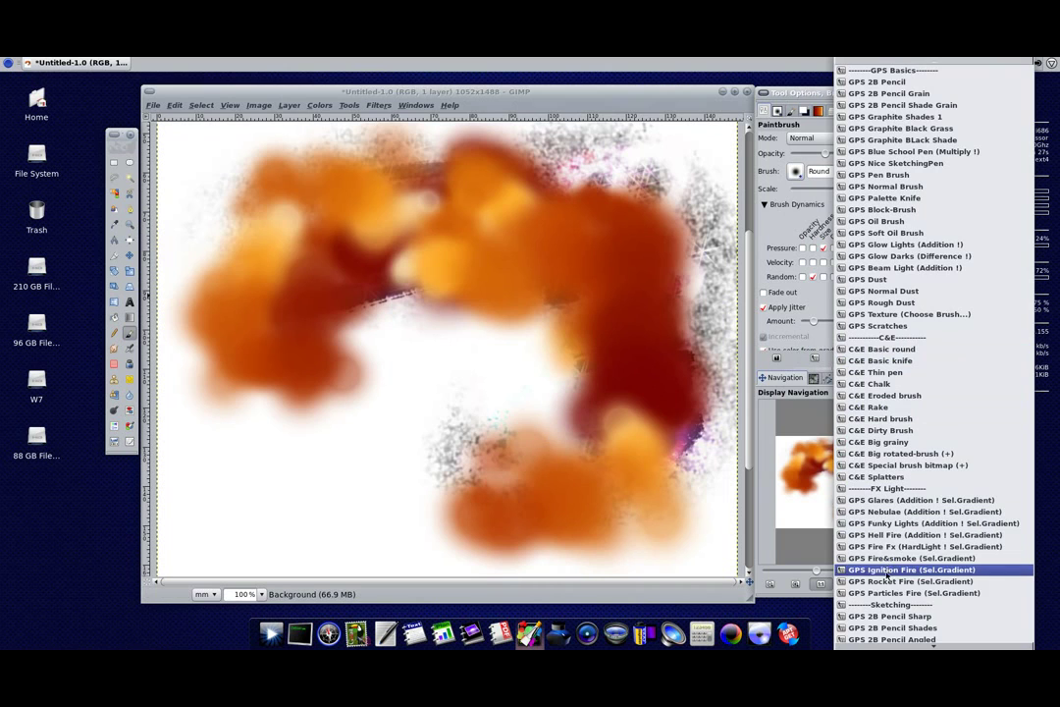
key(Escape)
mouse_move(511, 364)
mouse_down()
mouse_move(628, 359)
mouse_move(584, 253)
mouse_move(391, 267)
mouse_move(295, 235)
mouse_up()
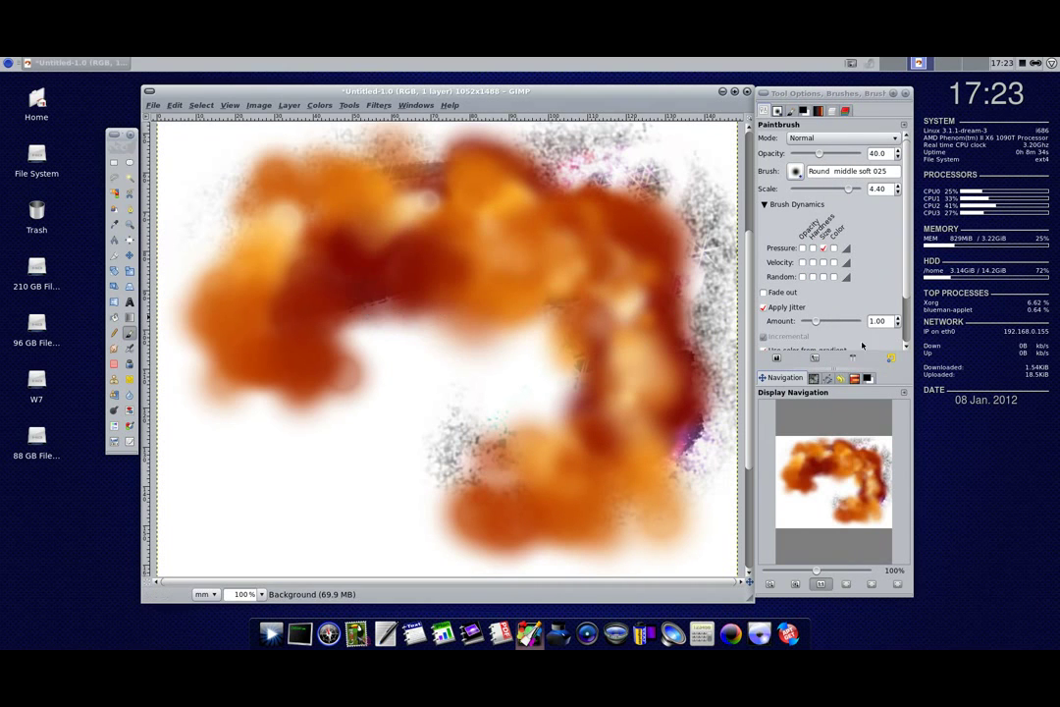
click(846, 171)
Sketch dark scalloped outlines over the orange smoke with the GPS 2B Pencil Grain 3 preset.
scroll(854, 599, down, 5)
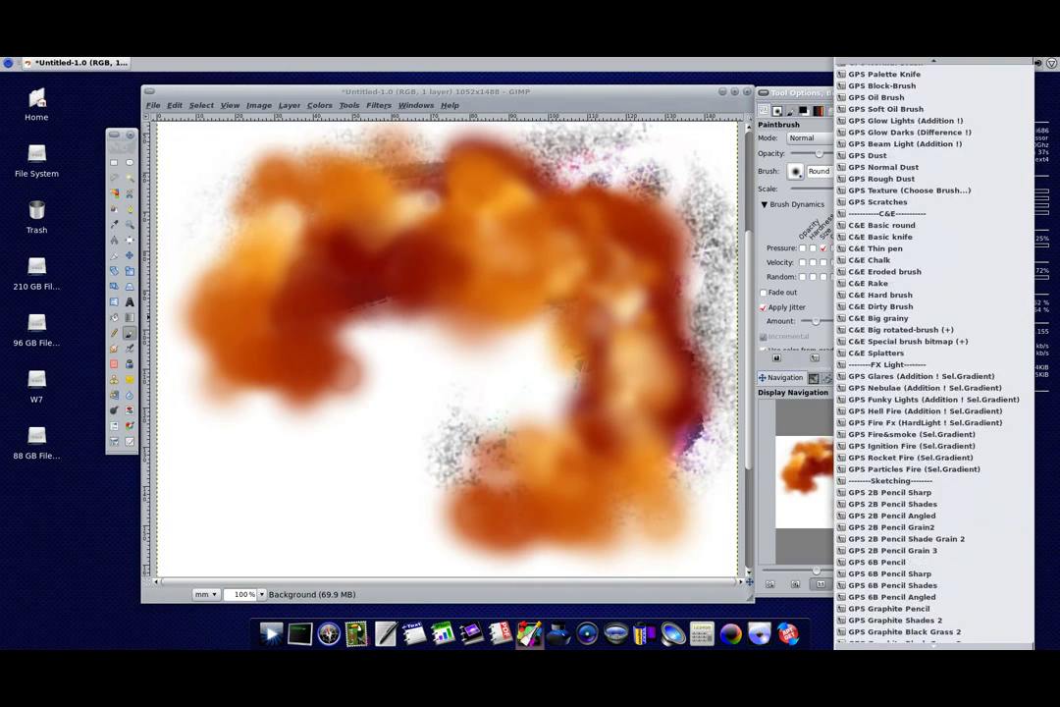
scroll(854, 549, down, 5)
click(883, 415)
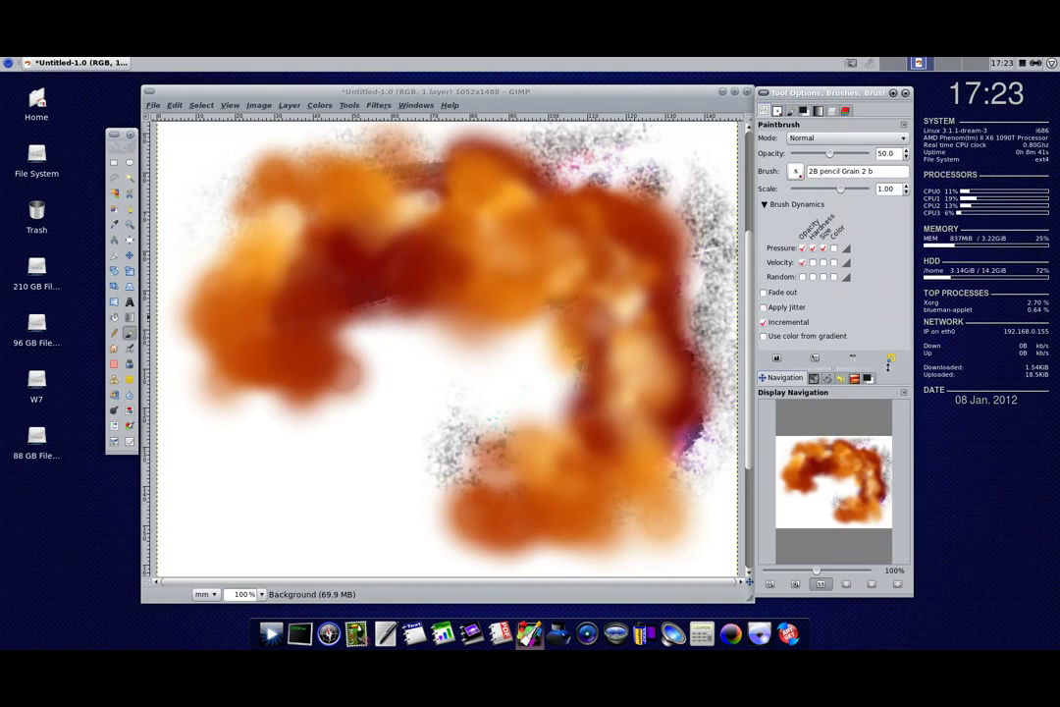
mouse_move(356, 288)
mouse_down()
mouse_move(366, 382)
mouse_move(414, 260)
mouse_move(559, 265)
mouse_move(523, 386)
mouse_up()
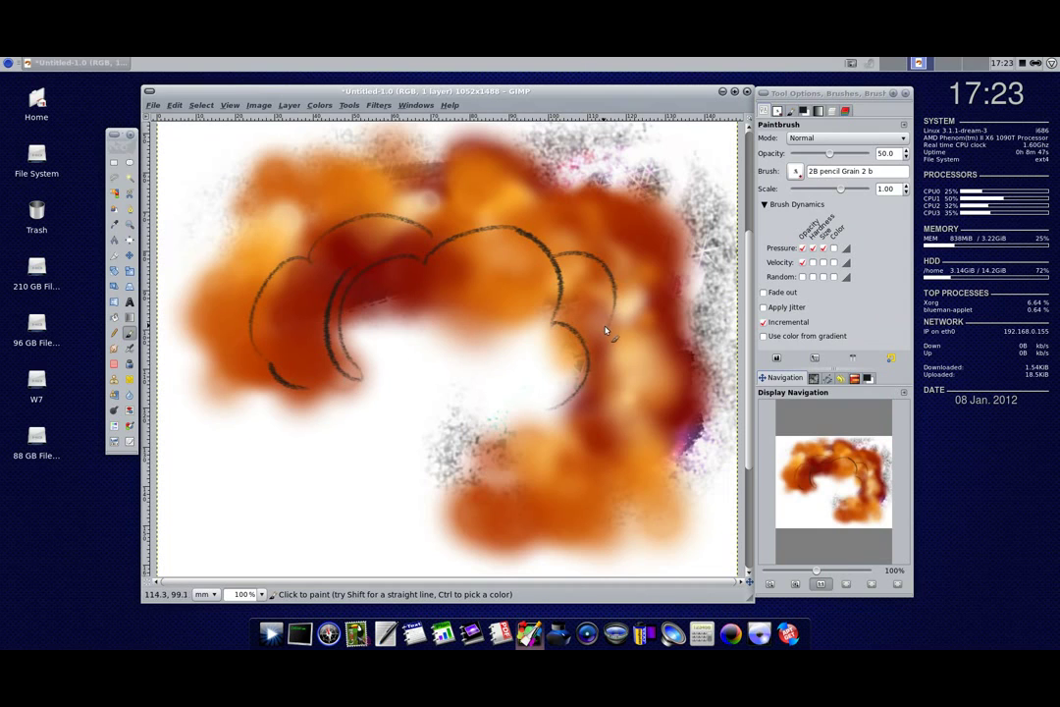
drag(264, 457, 501, 464)
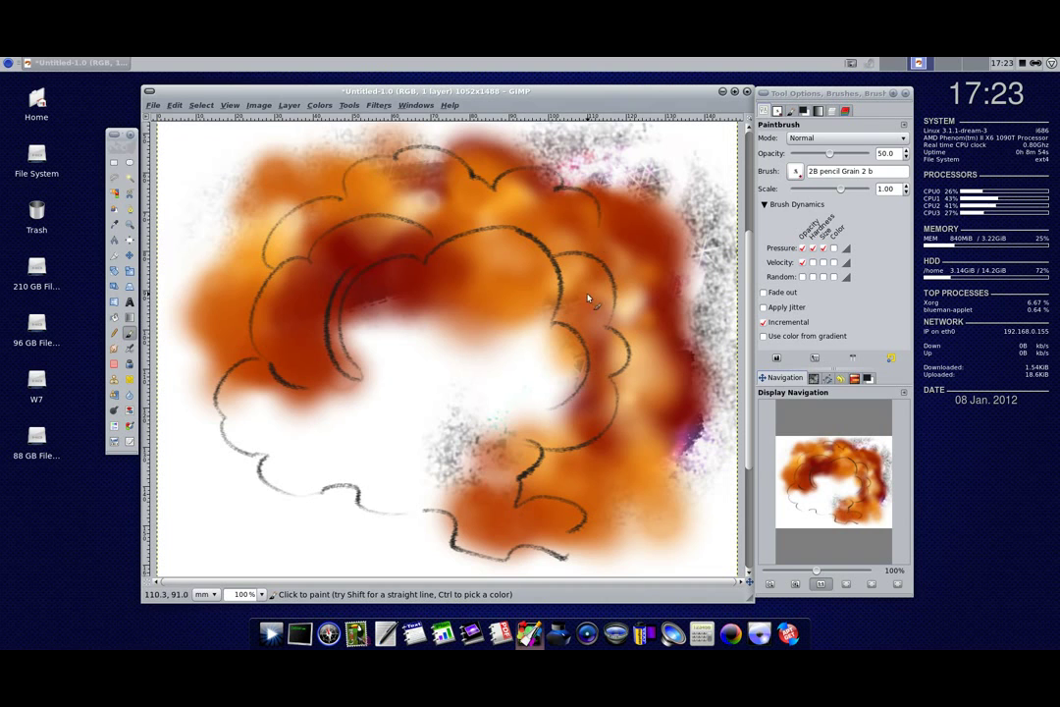
click(827, 355)
scroll(850, 360, down, 2)
scroll(850, 359, down, 5)
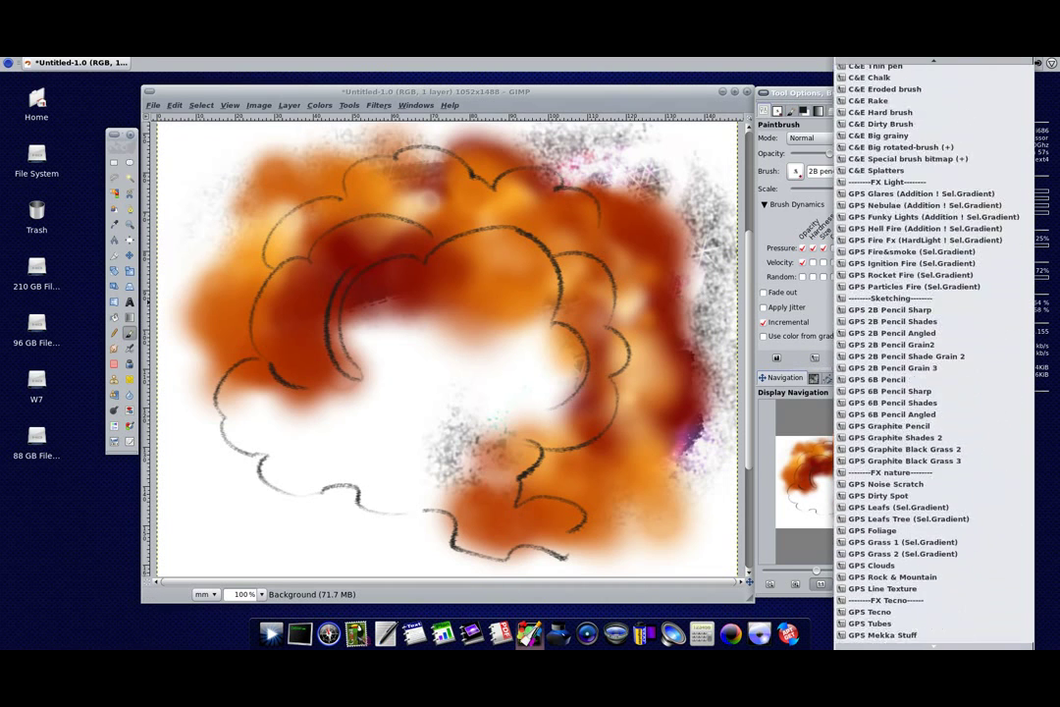
scroll(850, 359, down, 3)
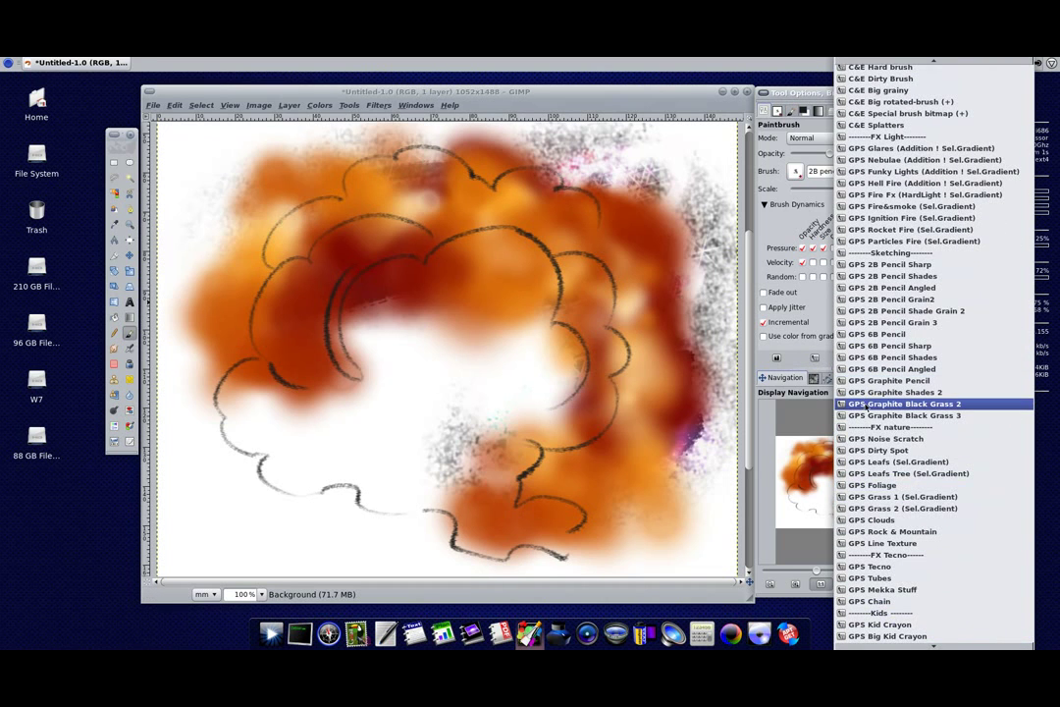
Clear the canvas to white and paint dark strokes with the GPS Graphite Black Grass 2 preset.
click(850, 405)
key(Delete)
drag(297, 240, 236, 293)
mouse_move(379, 242)
mouse_down()
mouse_move(517, 208)
mouse_move(623, 220)
mouse_move(682, 276)
mouse_up()
mouse_move(378, 214)
mouse_down()
mouse_move(211, 186)
mouse_move(486, 172)
mouse_move(462, 192)
mouse_up()
Paint large grey blotches across the canvas with the GPS Dirty Spot preset.
click(795, 171)
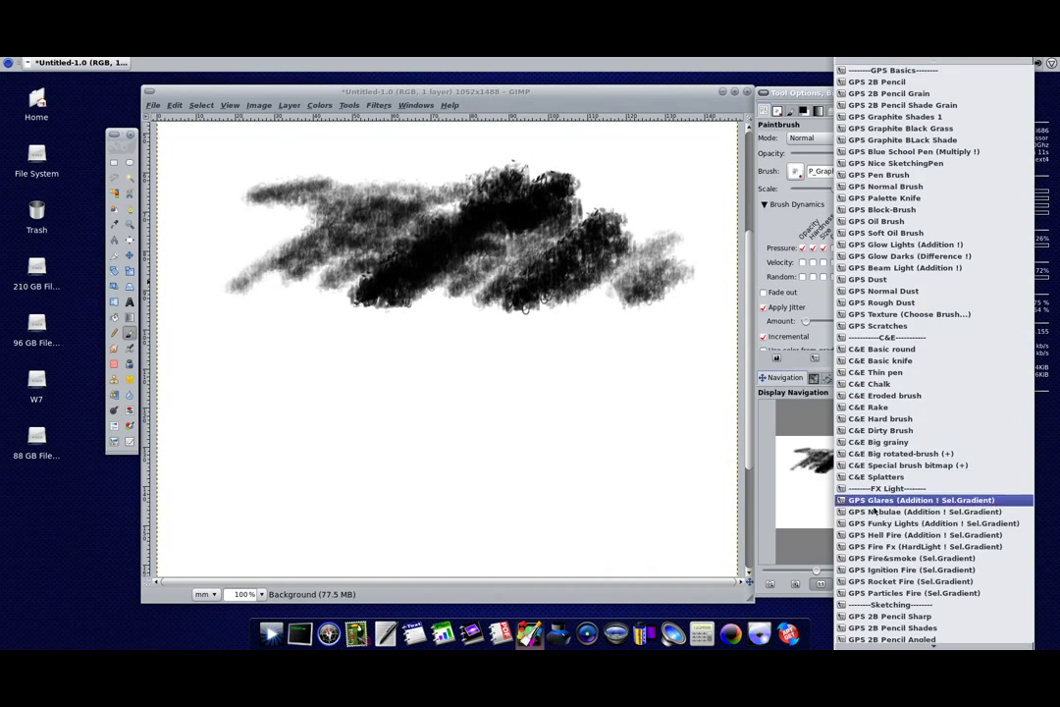
scroll(846, 509, down, 5)
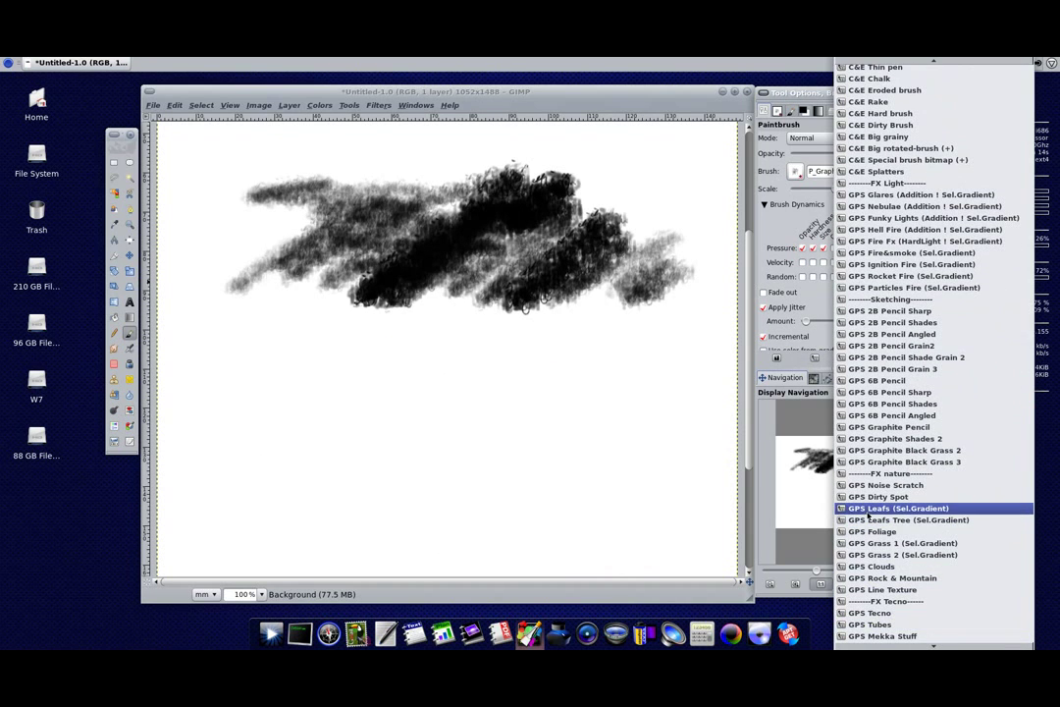
click(869, 498)
mouse_move(461, 177)
mouse_down()
mouse_move(687, 285)
mouse_move(491, 412)
mouse_move(226, 266)
mouse_move(327, 466)
mouse_up()
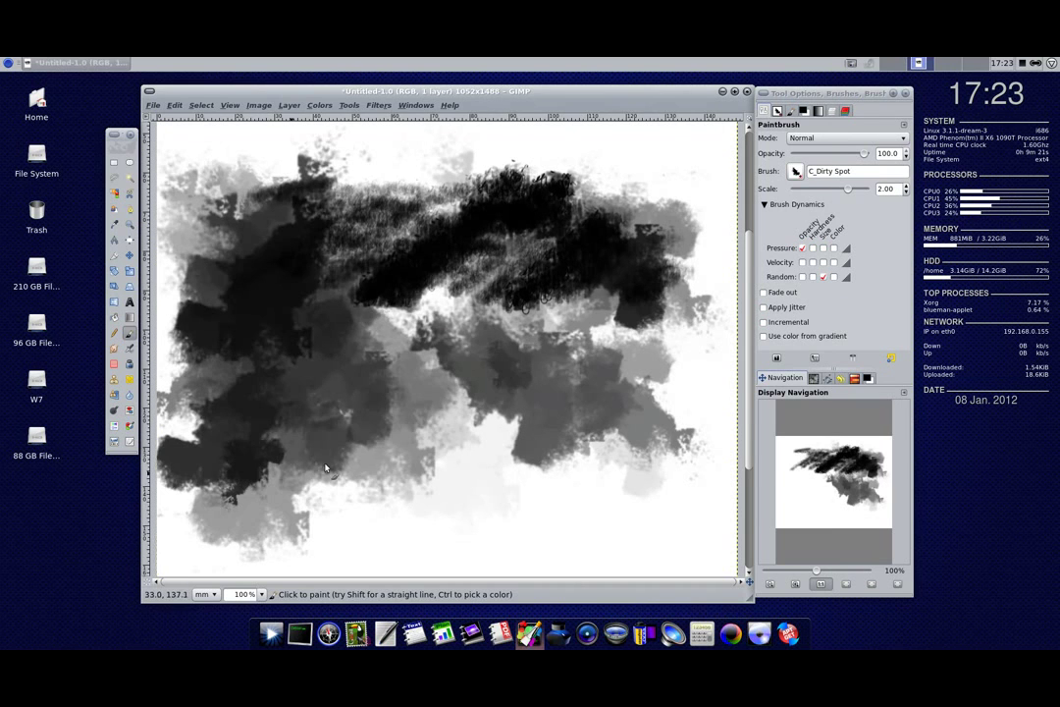
click(829, 171)
scroll(882, 507, down, 1)
scroll(882, 507, down, 5)
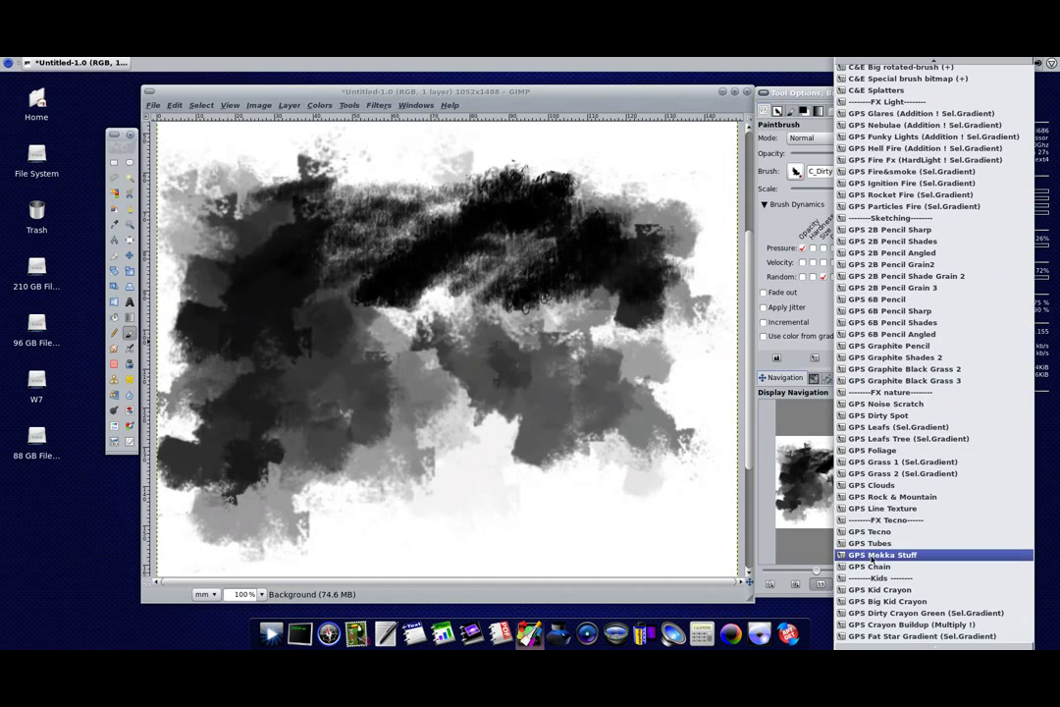
Scratch dark angular hatched marks across the canvas with the GPS Mekka Stuff preset.
click(883, 554)
mouse_move(392, 232)
mouse_down()
mouse_move(422, 225)
mouse_move(550, 147)
mouse_move(589, 274)
mouse_move(472, 324)
mouse_move(550, 432)
mouse_move(324, 392)
mouse_move(444, 347)
mouse_up()
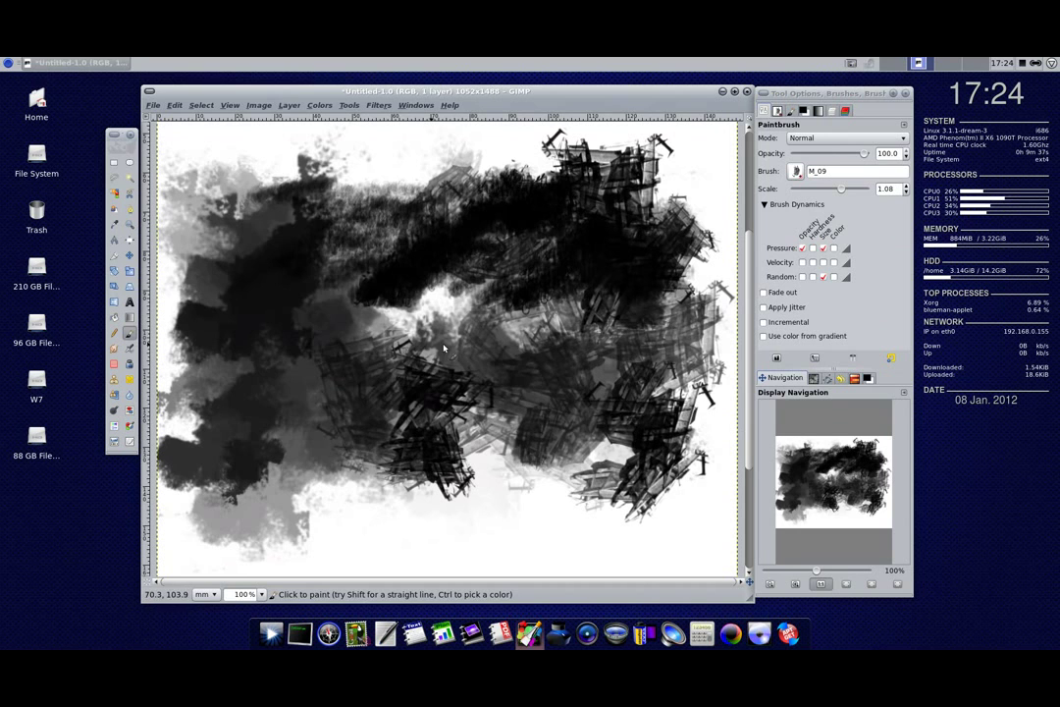
Clear the canvas and scribble green zigzags all over it with the GPS Dirty Crayon Green preset.
key(Delete)
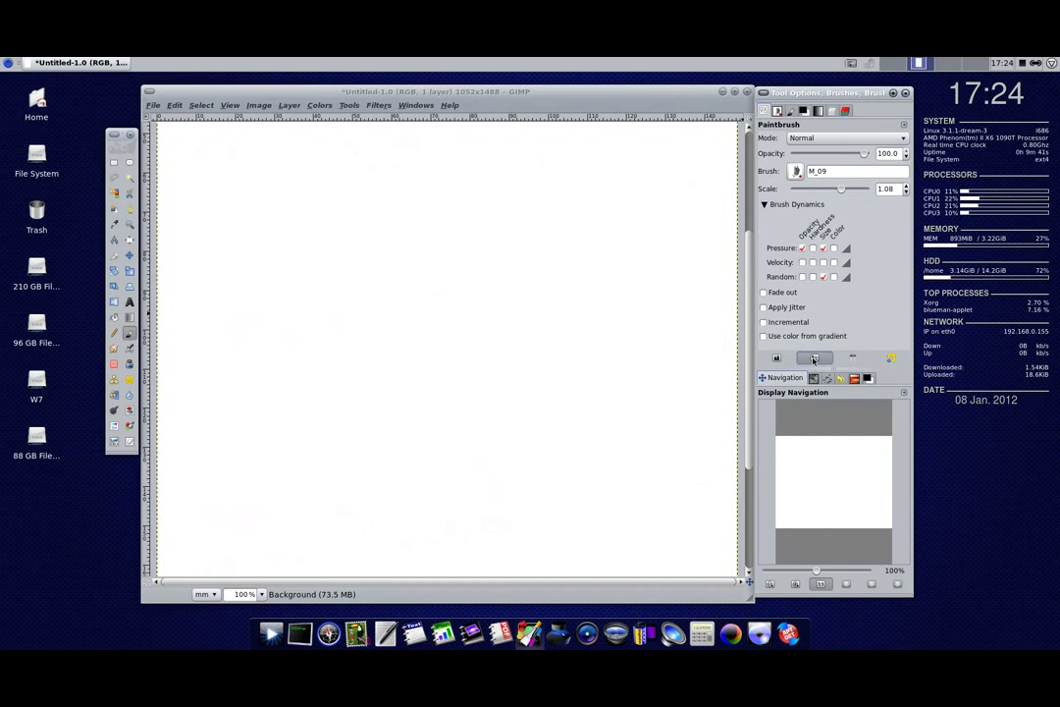
click(796, 171)
scroll(933, 344, down, 3)
scroll(874, 609, down, 2)
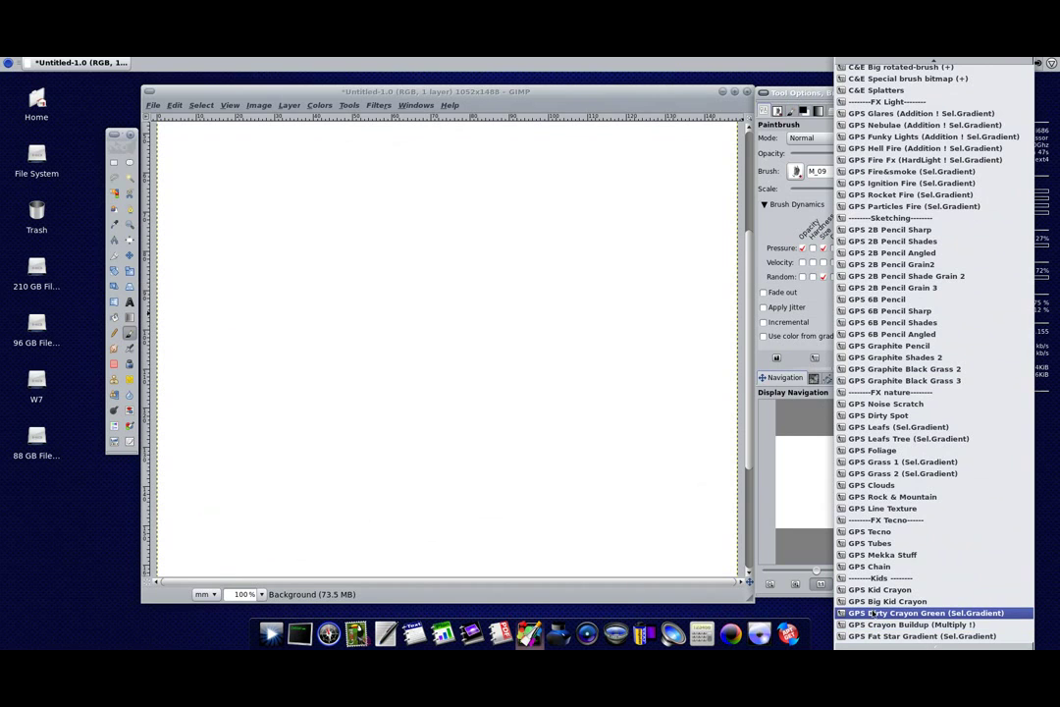
click(873, 613)
drag(212, 215, 254, 209)
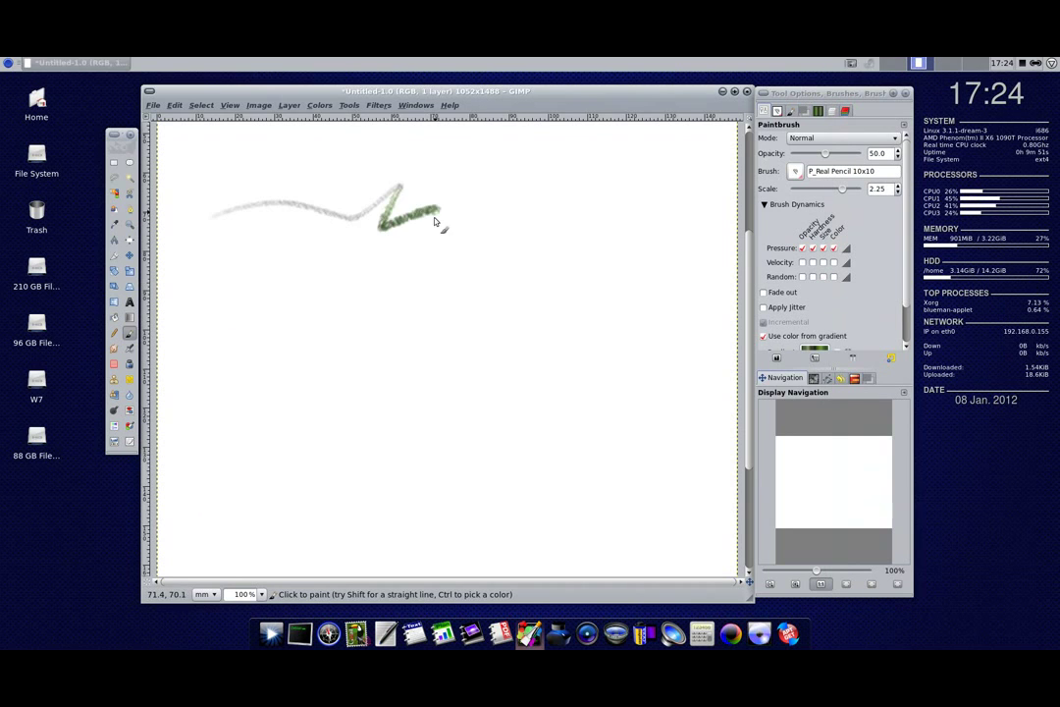
drag(617, 362, 452, 468)
mouse_move(419, 368)
mouse_down()
mouse_move(426, 438)
mouse_move(343, 525)
mouse_up()
mouse_move(491, 402)
mouse_down()
mouse_move(350, 267)
mouse_move(221, 175)
mouse_up()
mouse_move(506, 174)
mouse_down()
mouse_move(675, 230)
mouse_move(675, 386)
mouse_up()
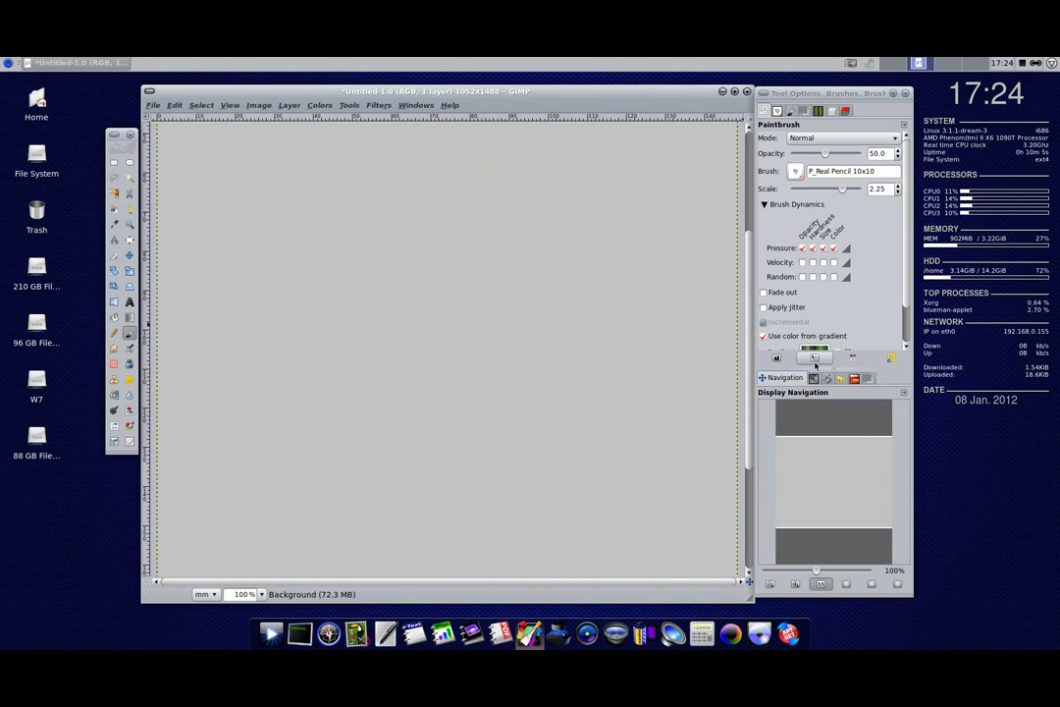
click(841, 171)
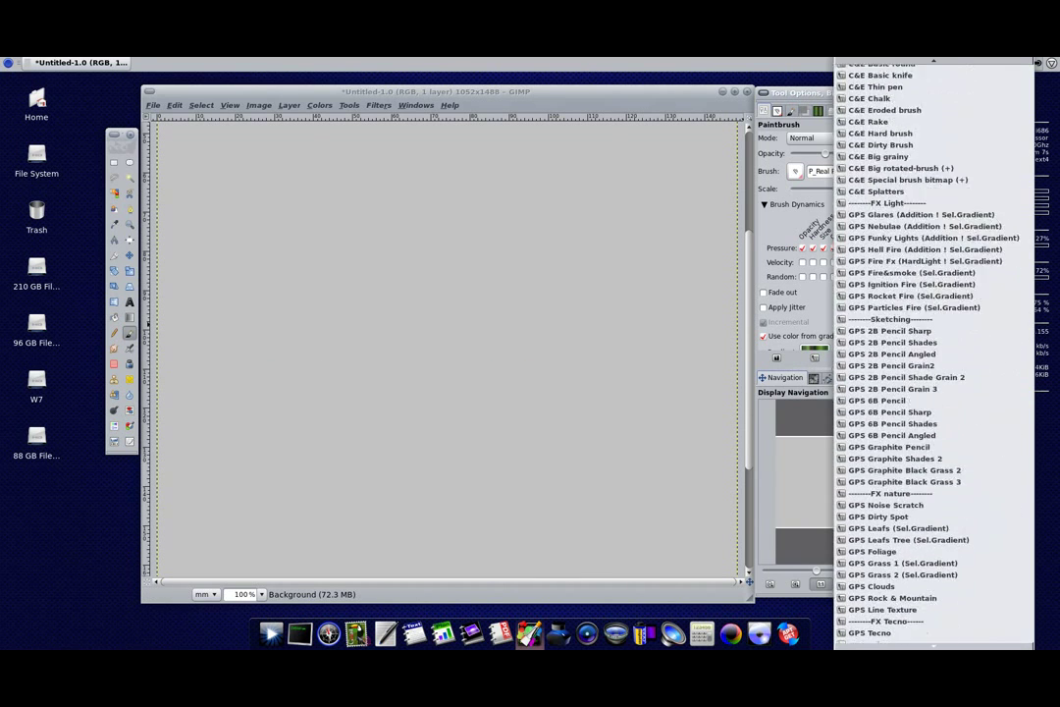
Paint white cloud puffs across the upper canvas with the GPS Clouds preset.
scroll(933, 589, down, 3)
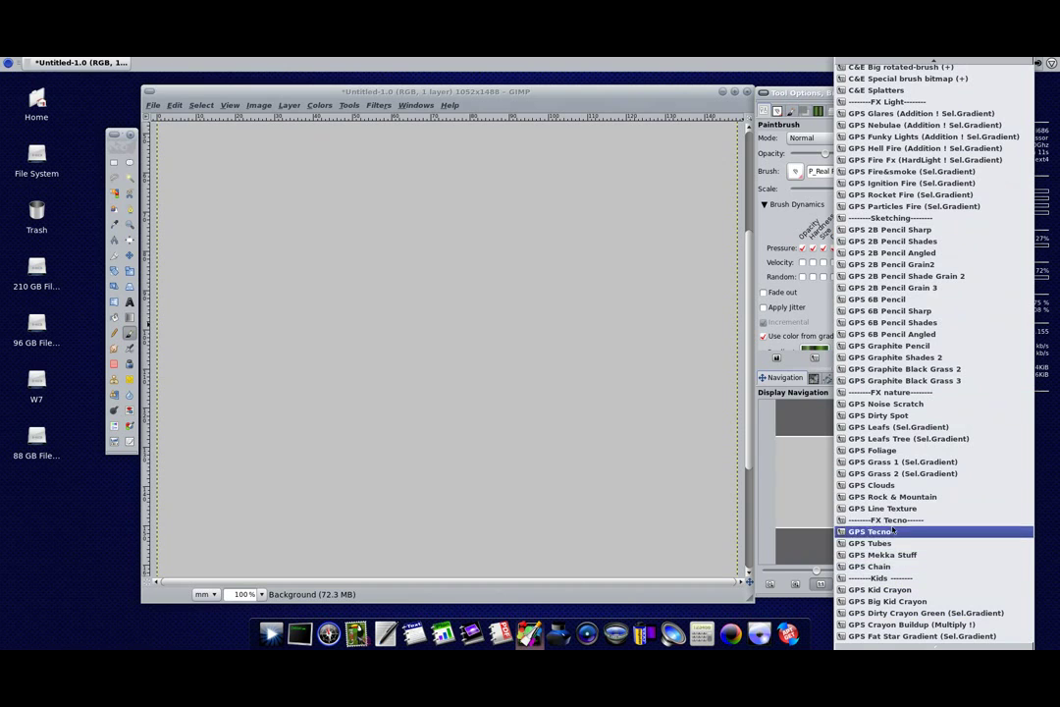
click(884, 485)
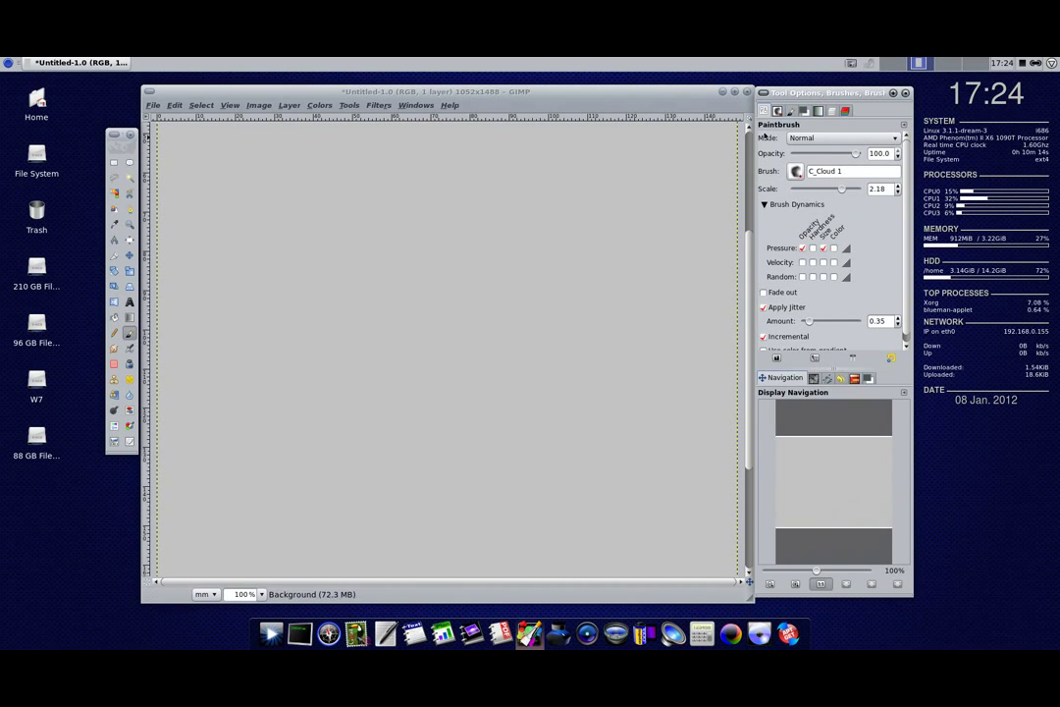
click(804, 110)
mouse_move(285, 236)
mouse_down()
mouse_move(339, 248)
mouse_move(496, 213)
mouse_move(519, 260)
mouse_move(620, 307)
mouse_move(691, 407)
mouse_move(277, 357)
mouse_move(379, 327)
mouse_move(438, 380)
mouse_up()
Shade the lower cloud in light blue adc9d3.
drag(767, 232, 765, 258)
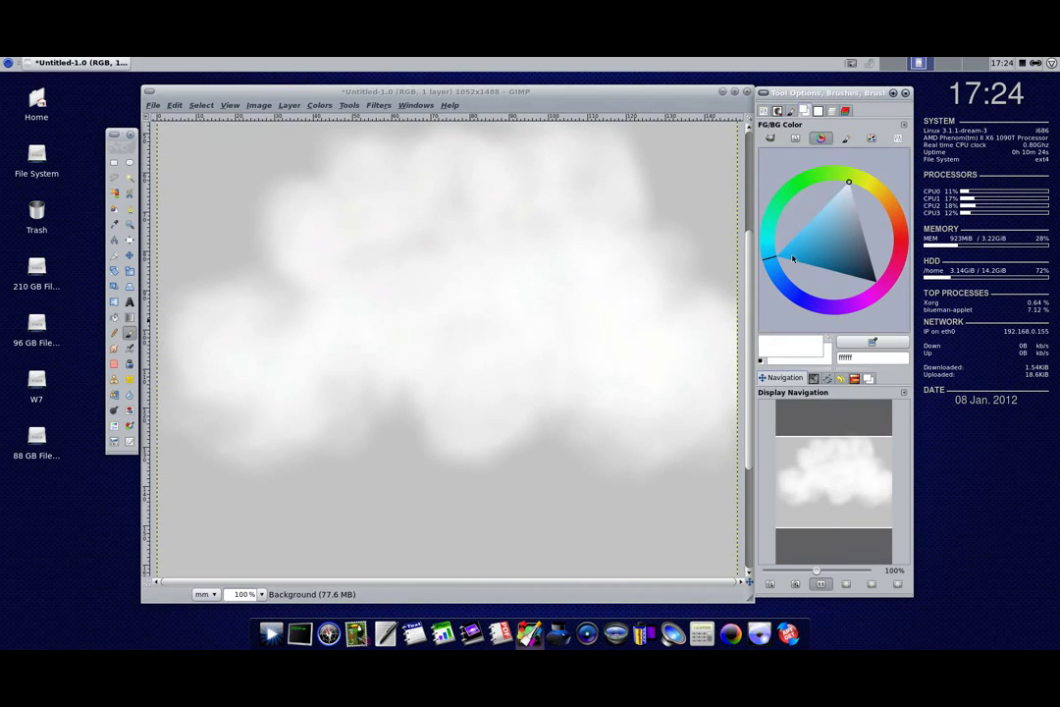
click(842, 209)
mouse_move(359, 332)
mouse_down()
mouse_move(393, 414)
mouse_move(480, 440)
mouse_move(665, 445)
mouse_move(726, 411)
mouse_up()
Paint pale blue d7e9ef through the cloud's middle and brighten its right side.
click(843, 194)
mouse_move(687, 236)
mouse_down()
mouse_move(592, 311)
mouse_move(696, 359)
mouse_move(589, 478)
mouse_move(715, 433)
mouse_move(439, 339)
mouse_move(208, 449)
mouse_move(414, 365)
mouse_up()
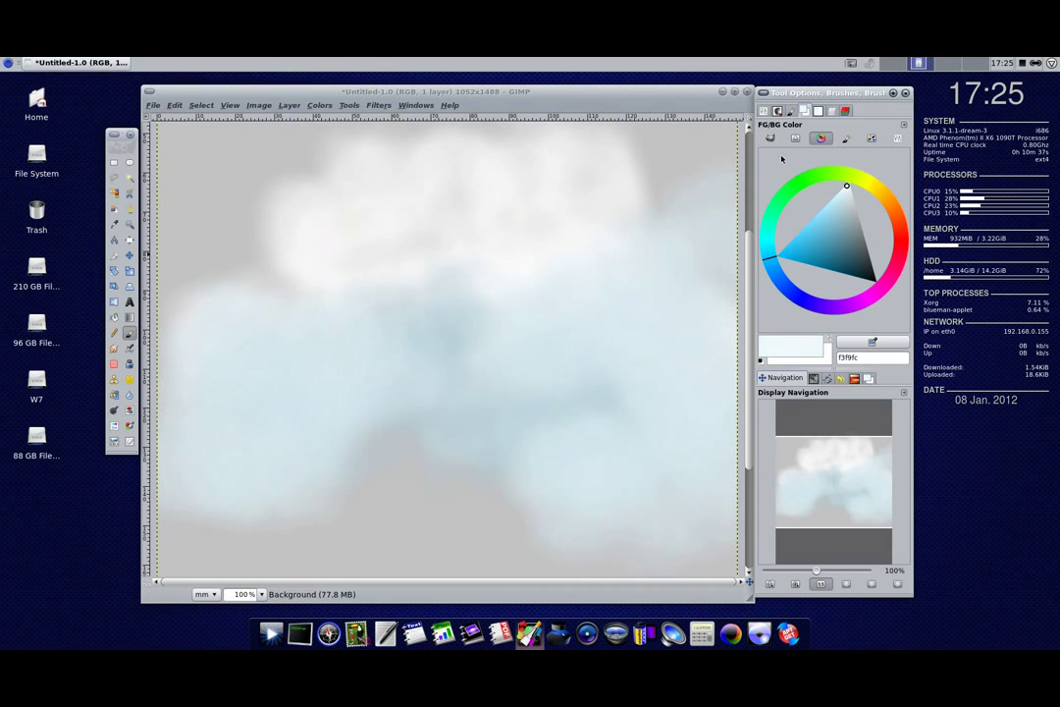
click(764, 111)
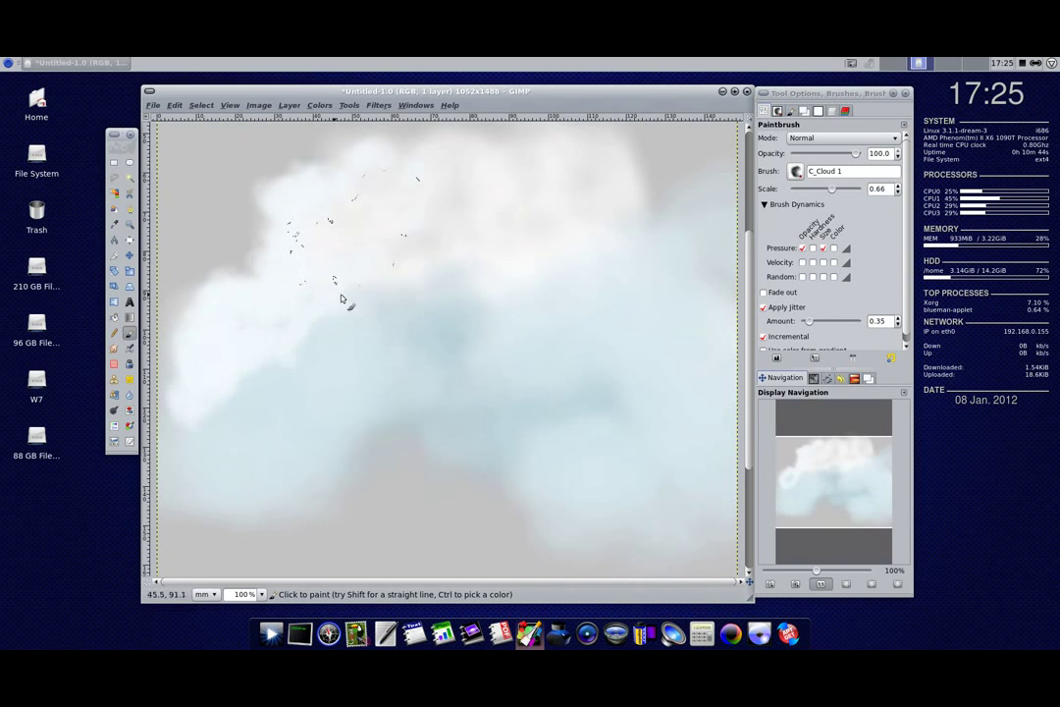
mouse_move(535, 338)
mouse_down()
mouse_move(715, 274)
mouse_move(694, 355)
mouse_up()
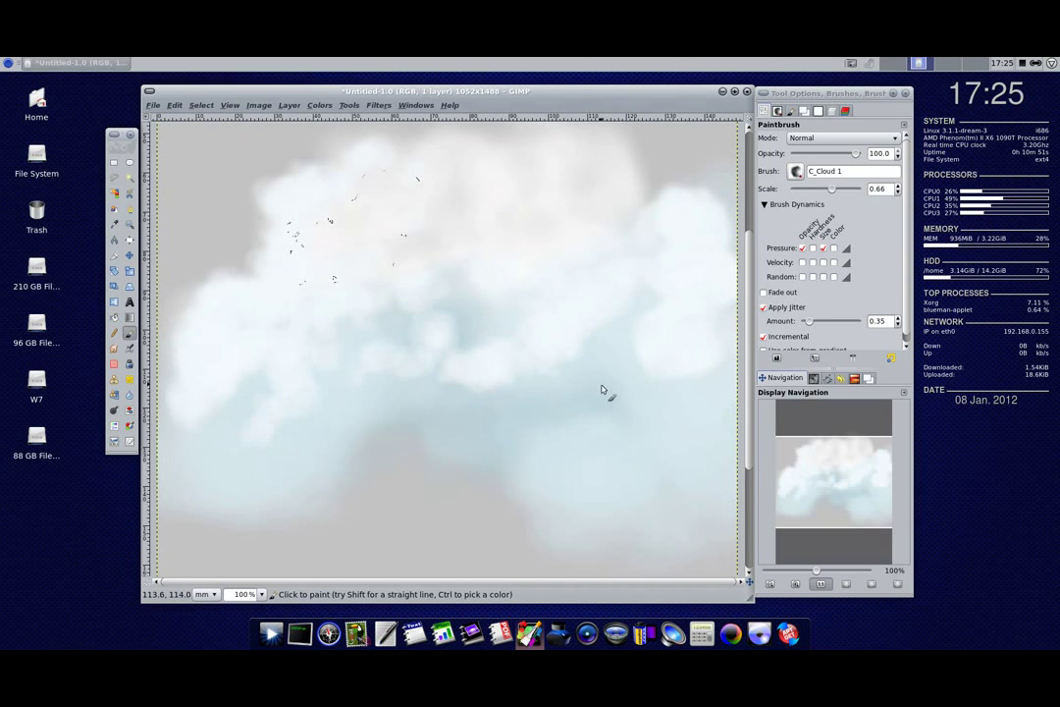
drag(602, 389, 634, 433)
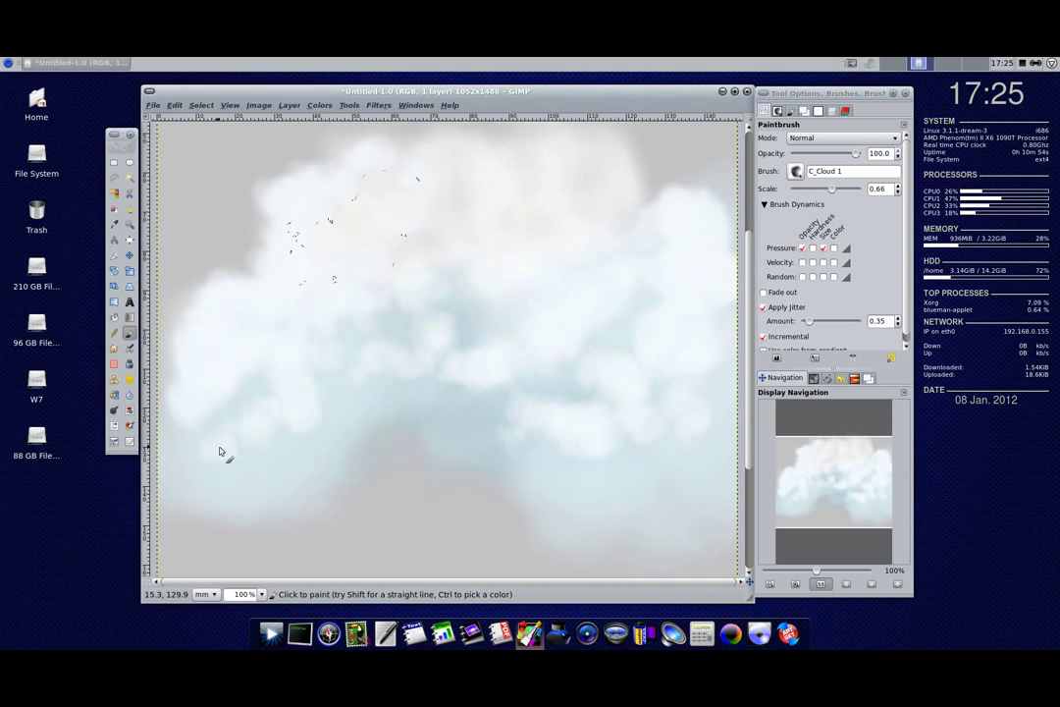